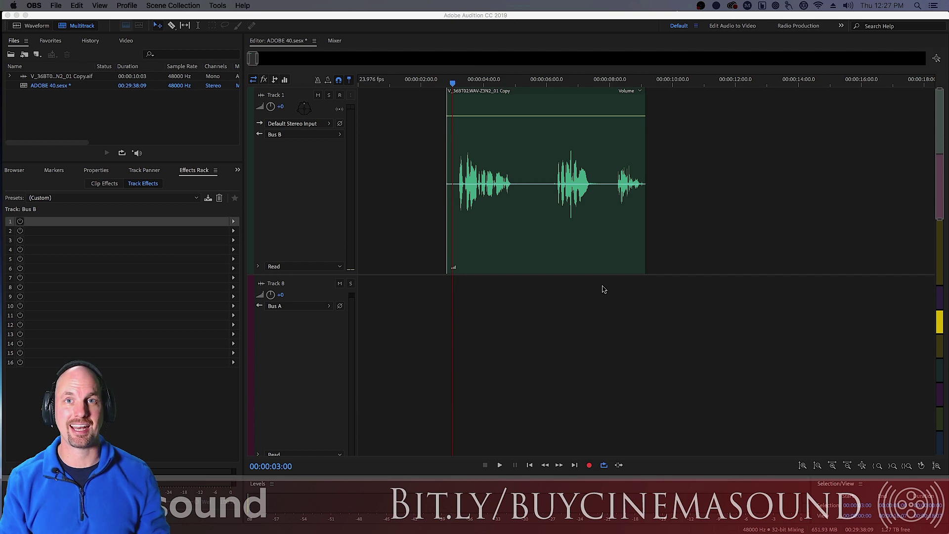
Select Track 1's speech clip, play it back to audition it, and bring up the Tracks options
left_click(418, 162)
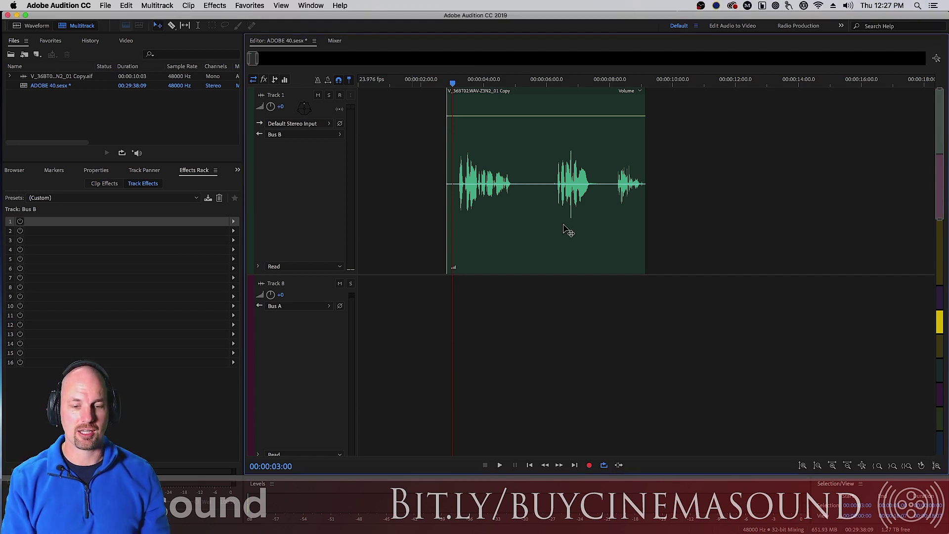
left_click(670, 182)
left_click(591, 228)
left_click(690, 178)
left_click(580, 236)
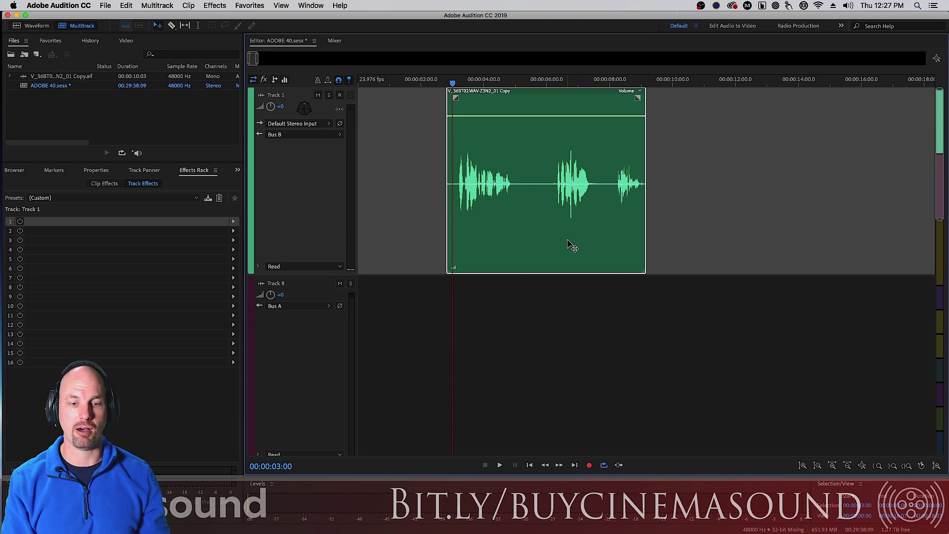
key("space")
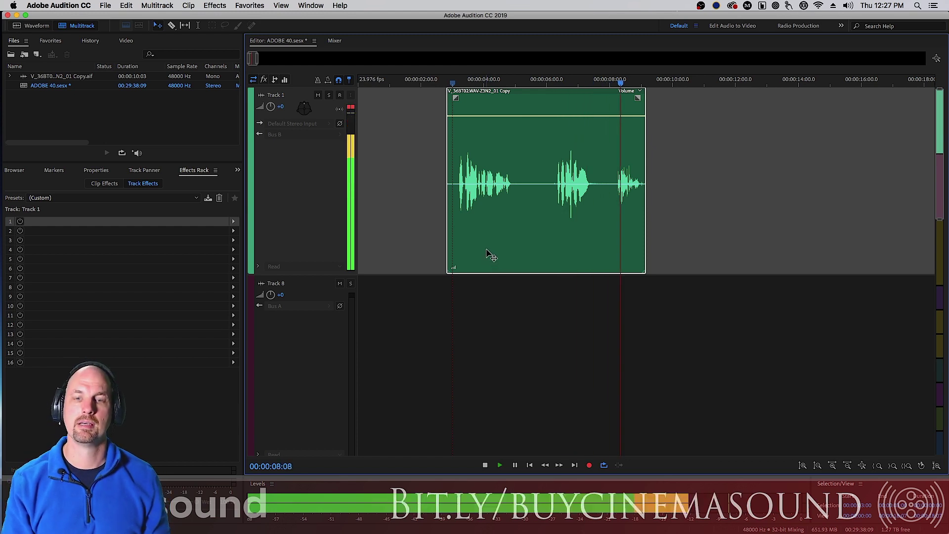
key("space")
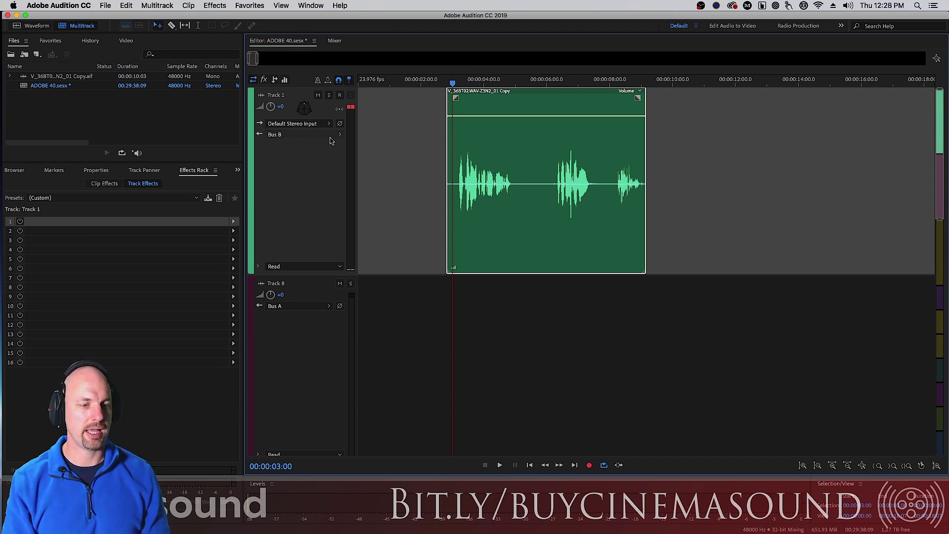
left_click(156, 6)
Add a new stereo bus track, Bus C, and switch the session to the Mixer view
mouse_move(165, 18)
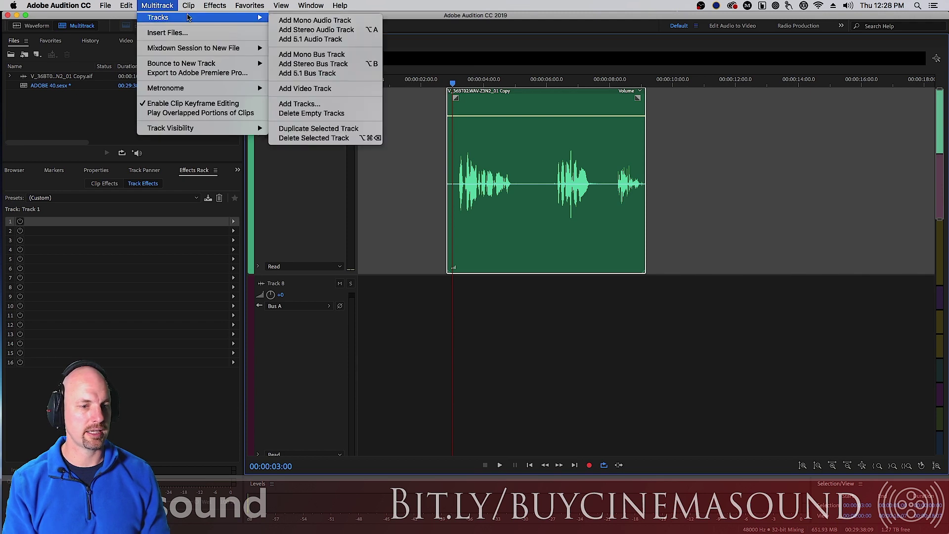
left_click(336, 65)
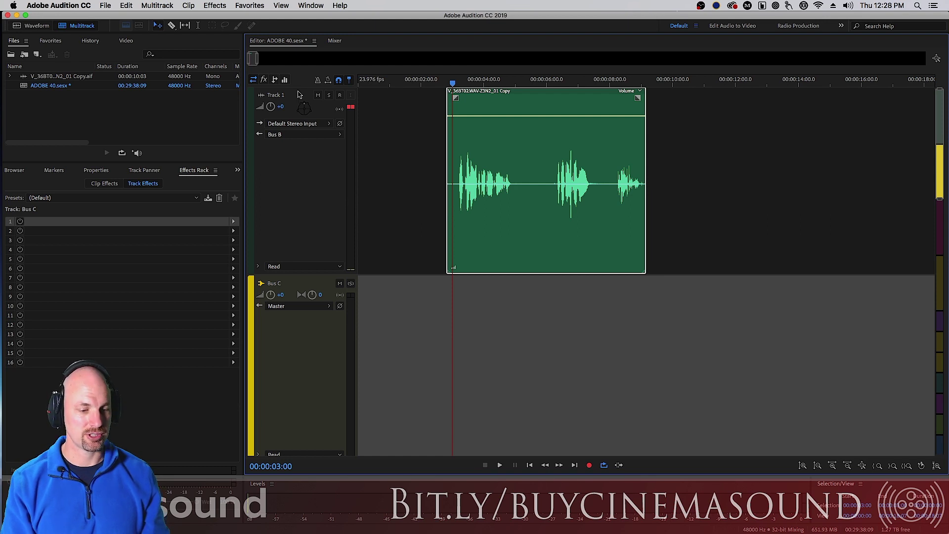
left_click(334, 42)
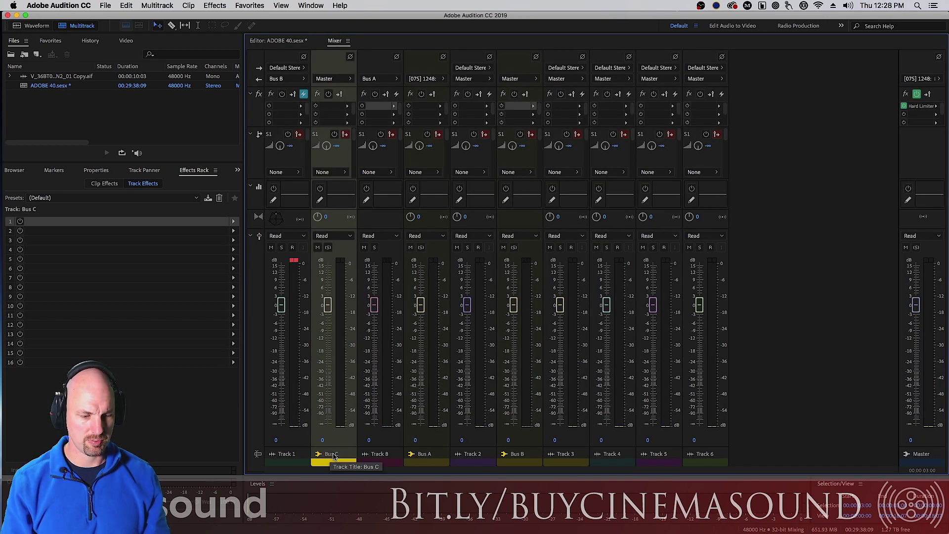
Rename the Bus C track to 'Stereo Reverb'
left_click(333, 455)
type("Stereo Reverb")
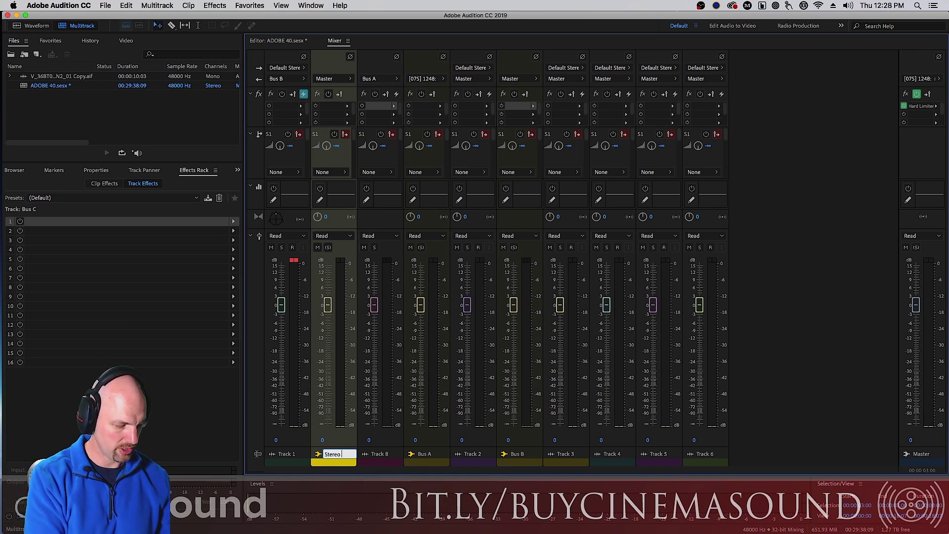
key("Return")
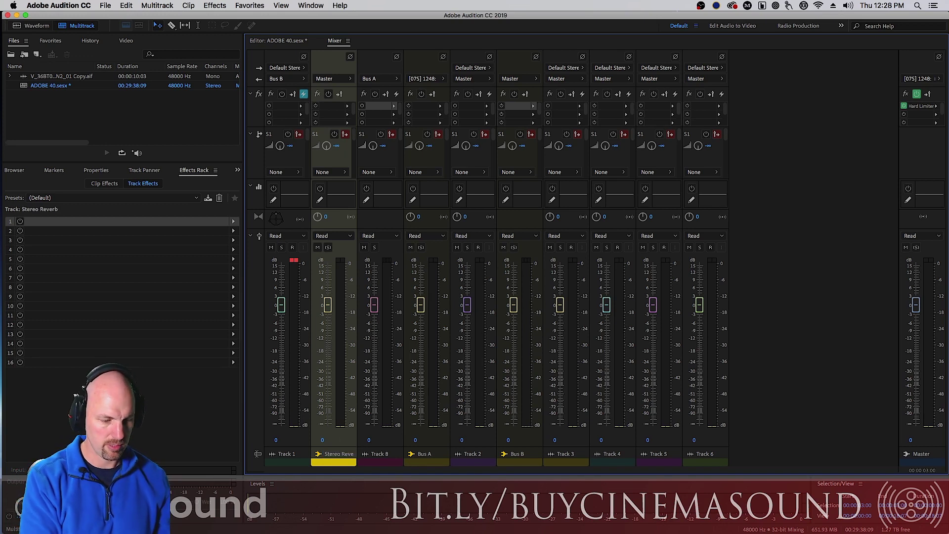
Insert Convolution Reverb with the Classroom impulse on the Stereo Reverb bus, then select Track 1
left_click(303, 95)
left_click(347, 106)
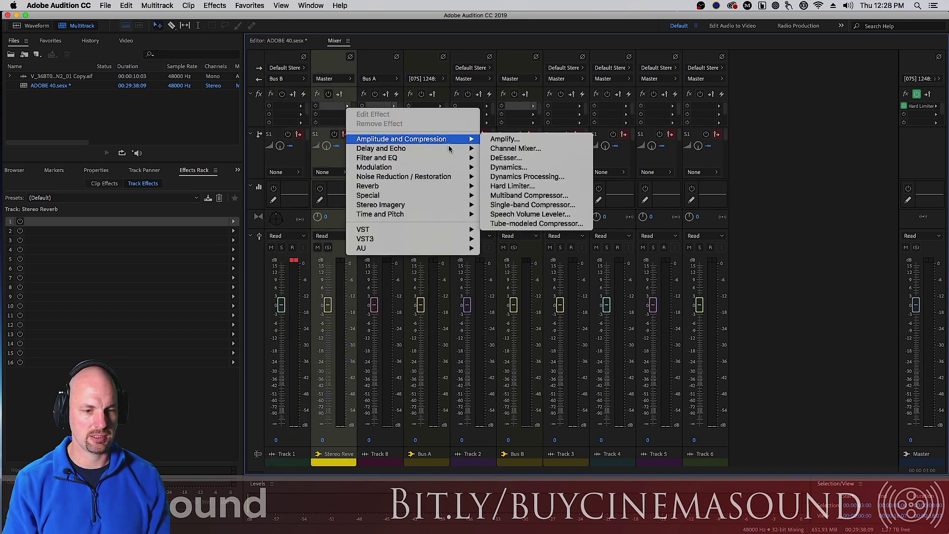
mouse_move(448, 191)
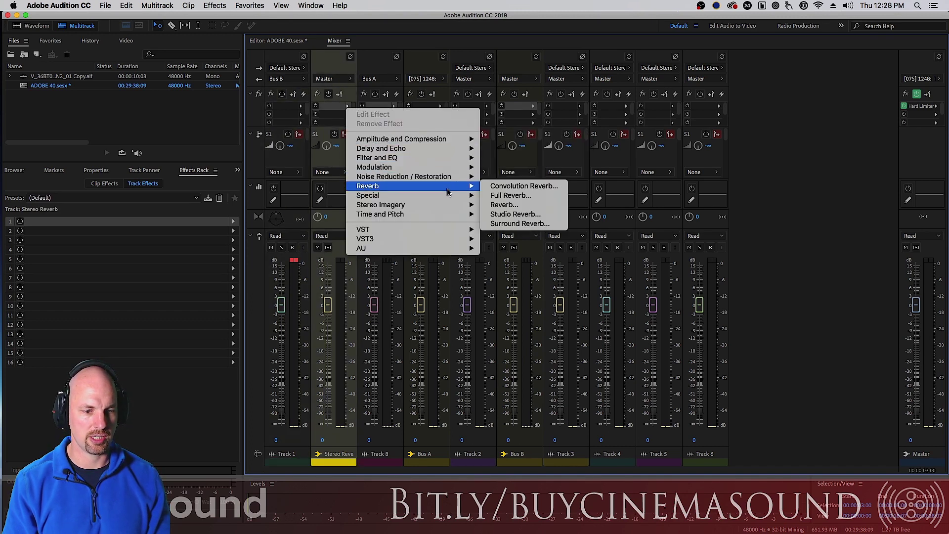
left_click(540, 187)
left_click_drag(528, 184, 598, 124)
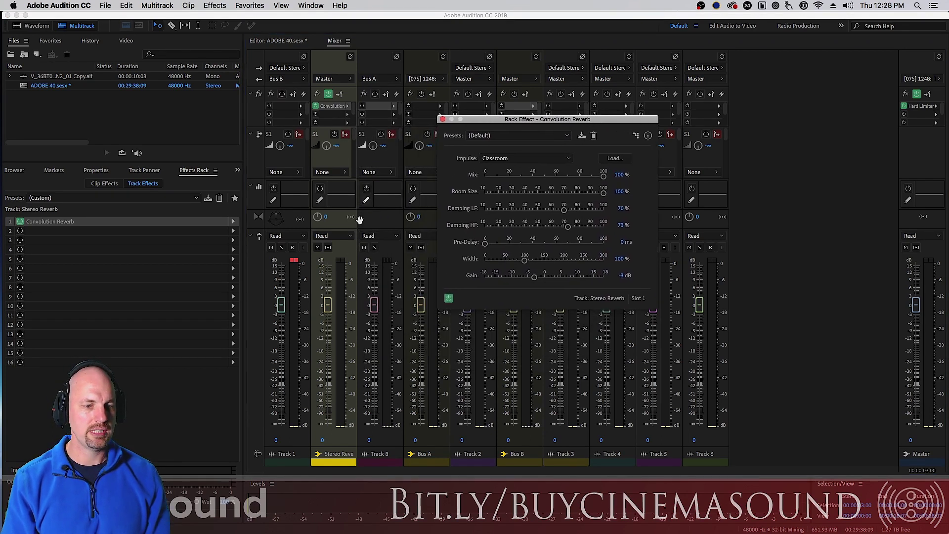
left_click(282, 42)
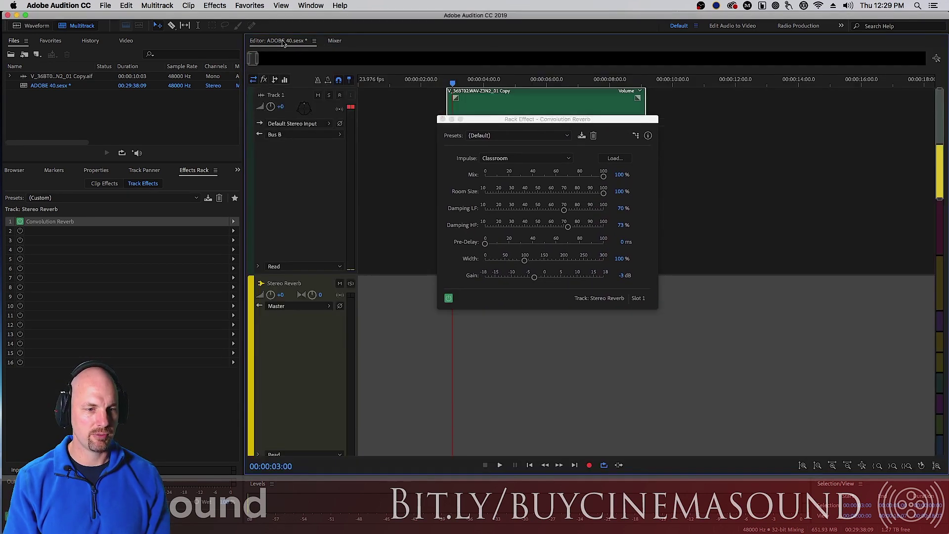
left_click(320, 190)
left_click(335, 41)
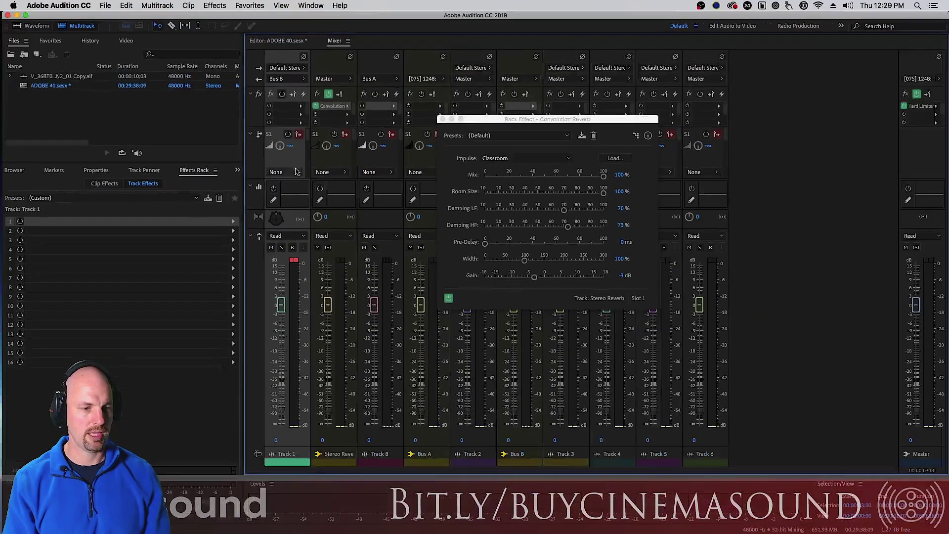
Send Track 1 to the Stereo Reverb bus at 0 dB and preview the reverb
left_click(292, 177)
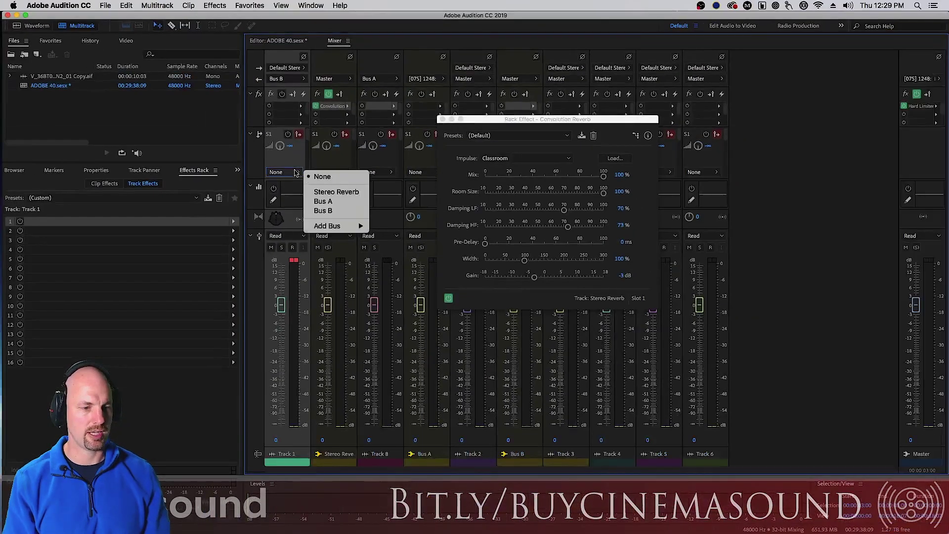
left_click(355, 193)
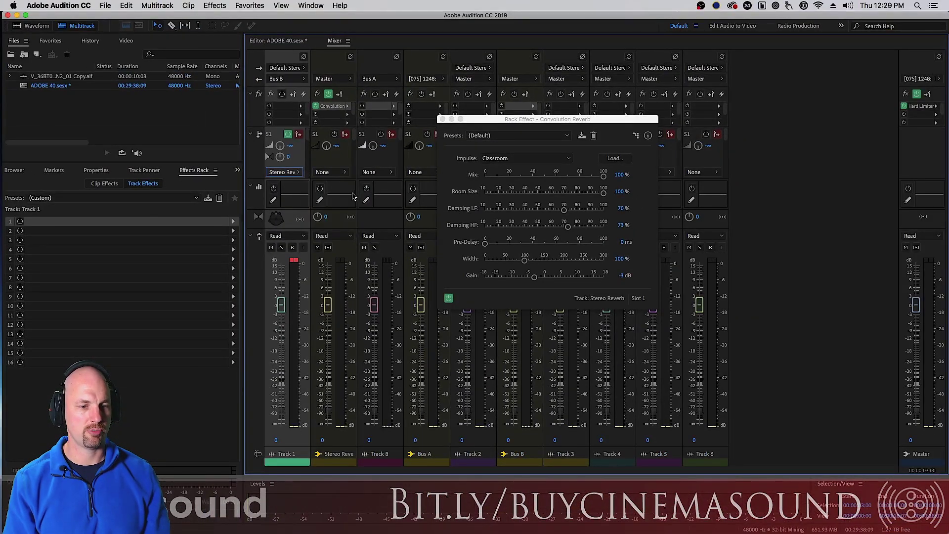
left_click(281, 147, "alt")
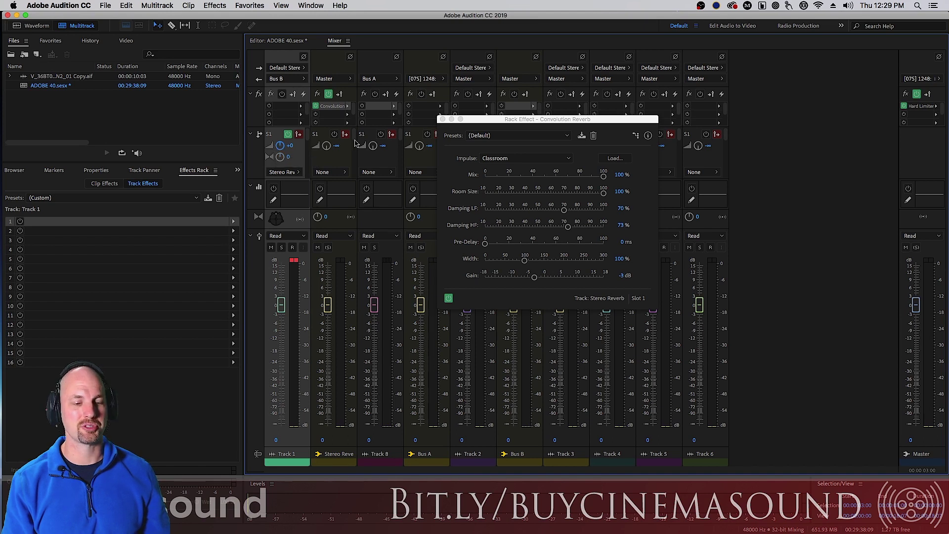
key("space")
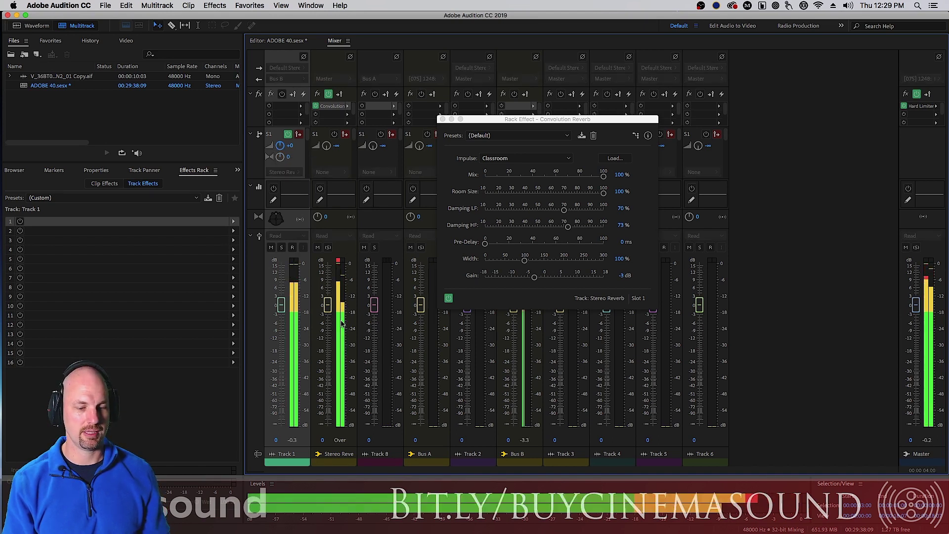
key("space")
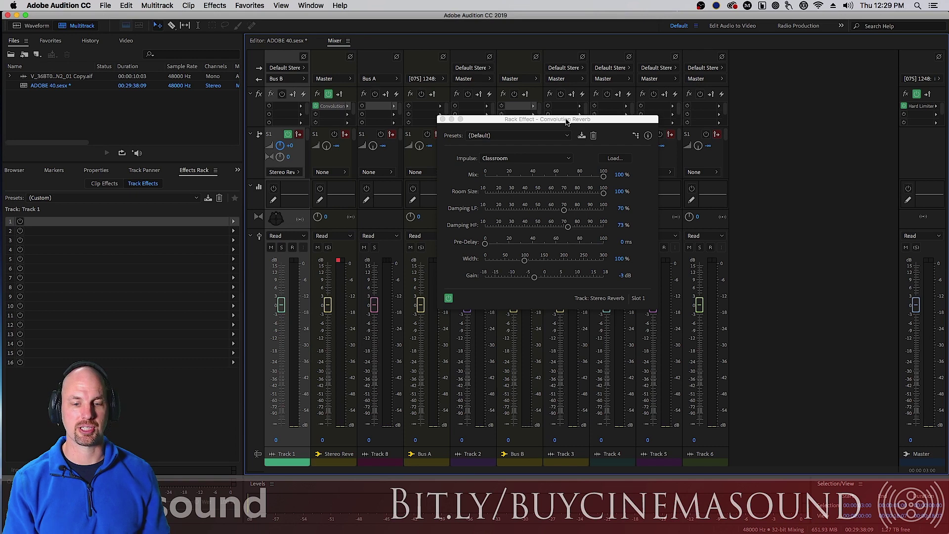
left_click_drag(567, 122, 565, 91)
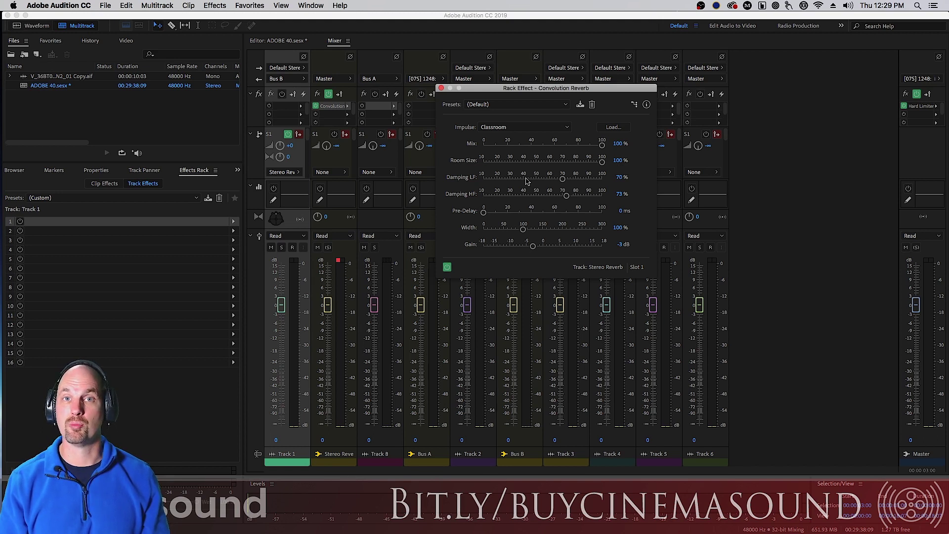
Audition the Hall and Medium Sized Cave impulses on the convolution reverb
left_click(558, 128)
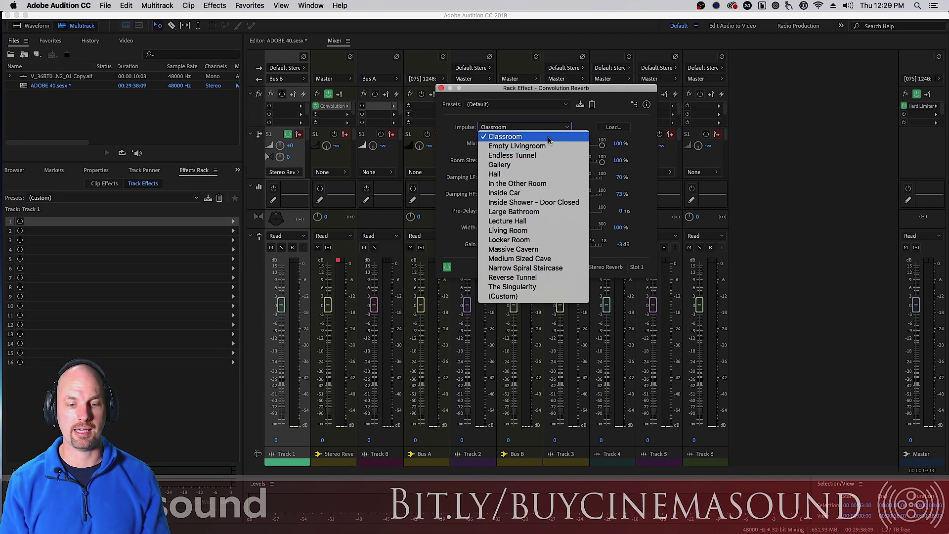
left_click(549, 175)
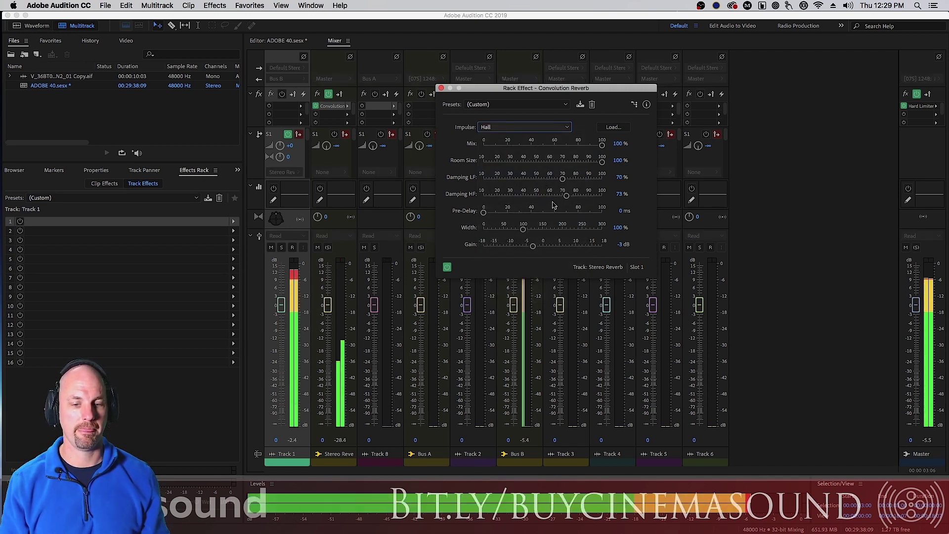
key("space")
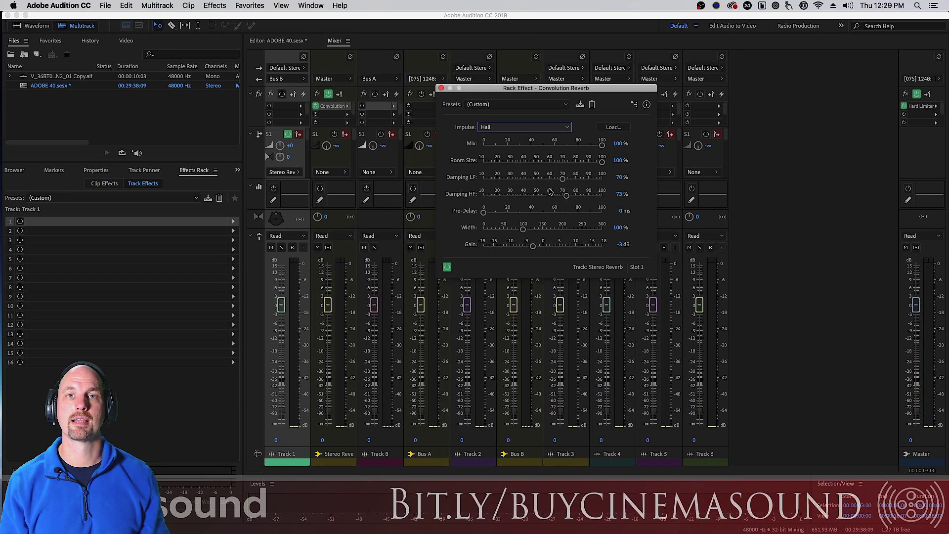
left_click(547, 129)
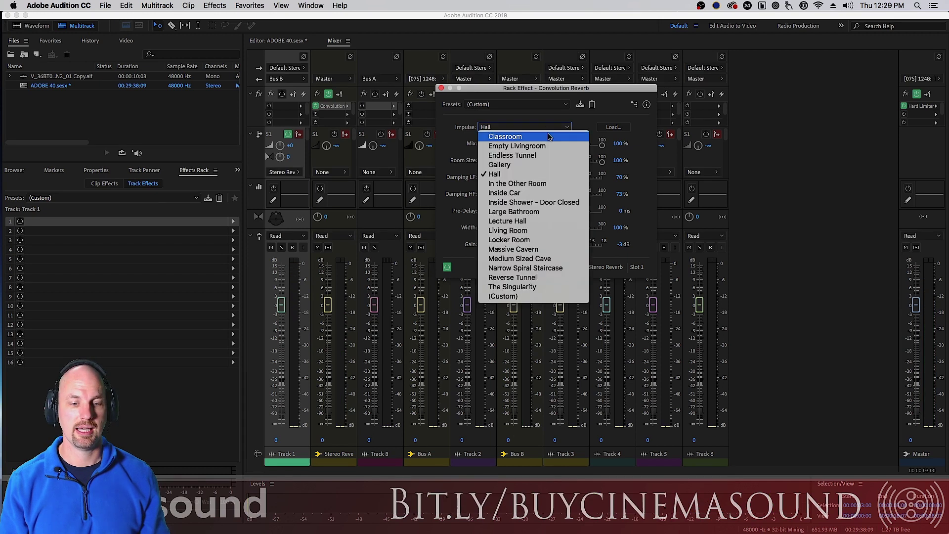
left_click(560, 259)
key("space")
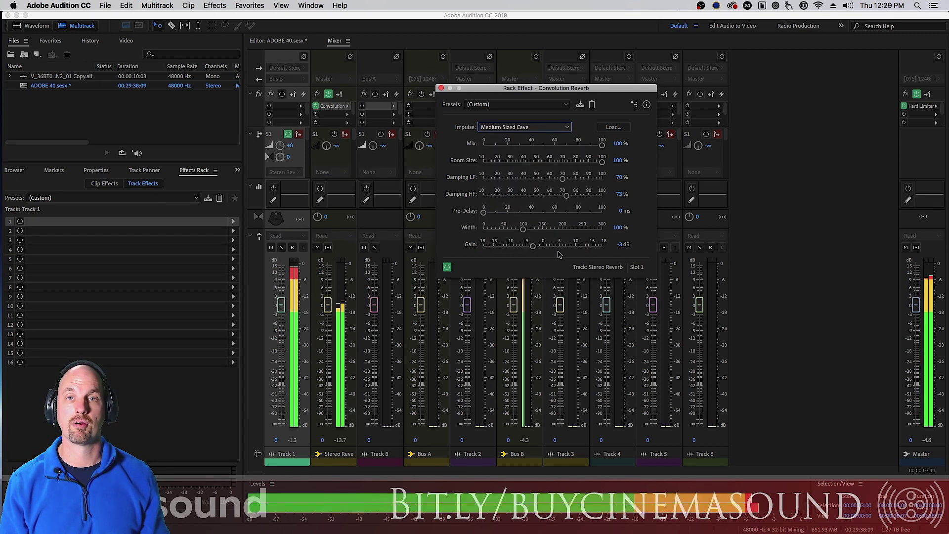
key("space")
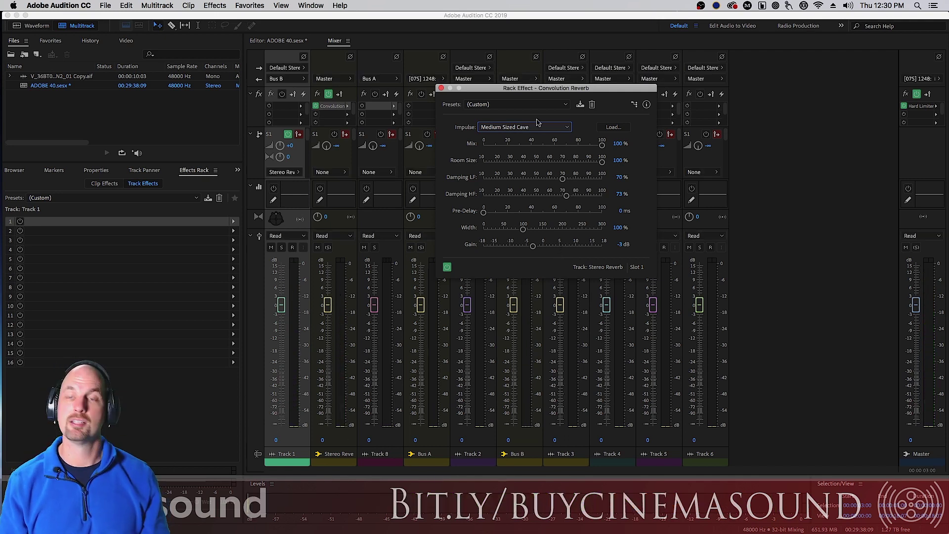
left_click(514, 129)
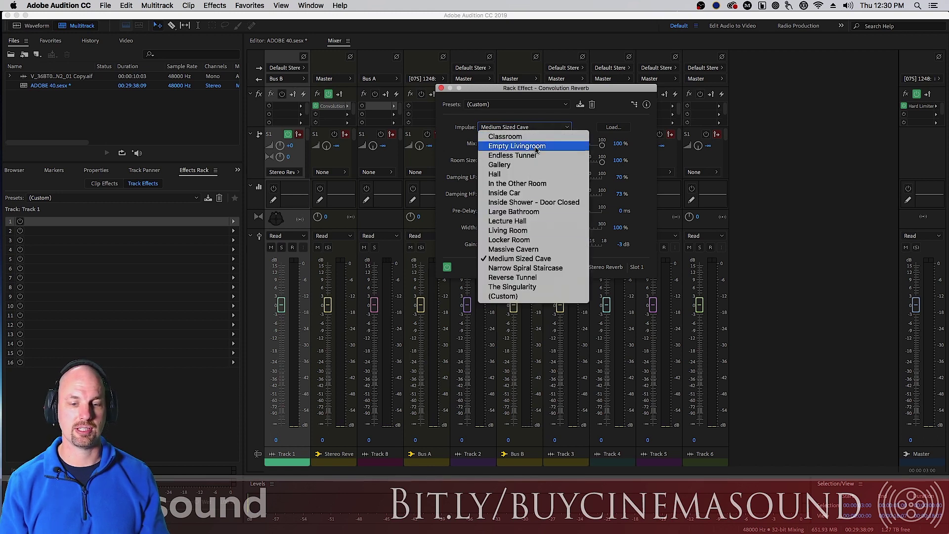
Preview the Interred preset, then apply and audition the A Cold House preset
left_click(612, 105)
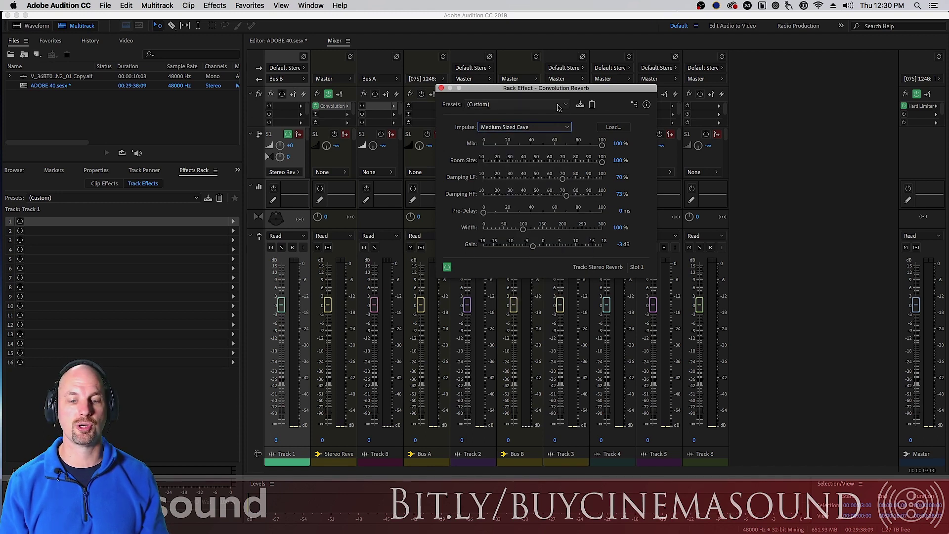
left_click(559, 105)
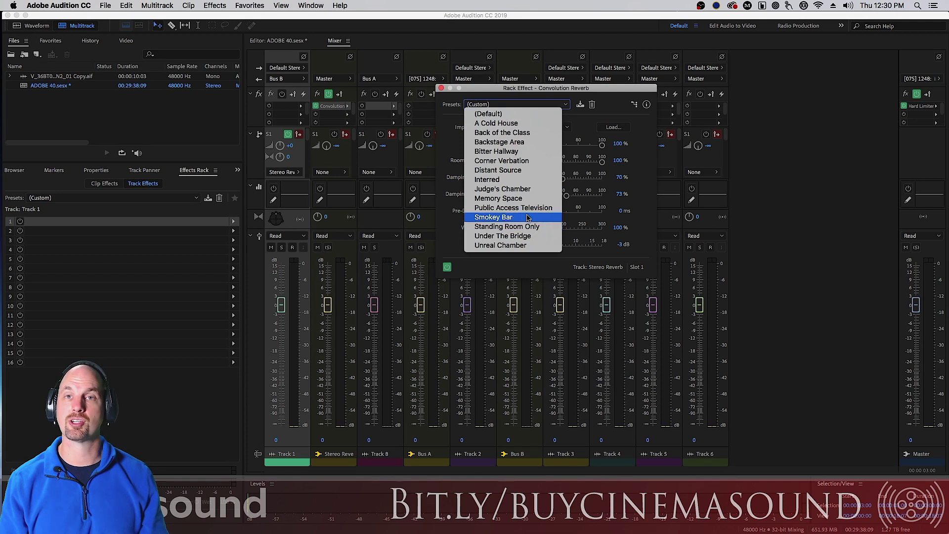
left_click(528, 184)
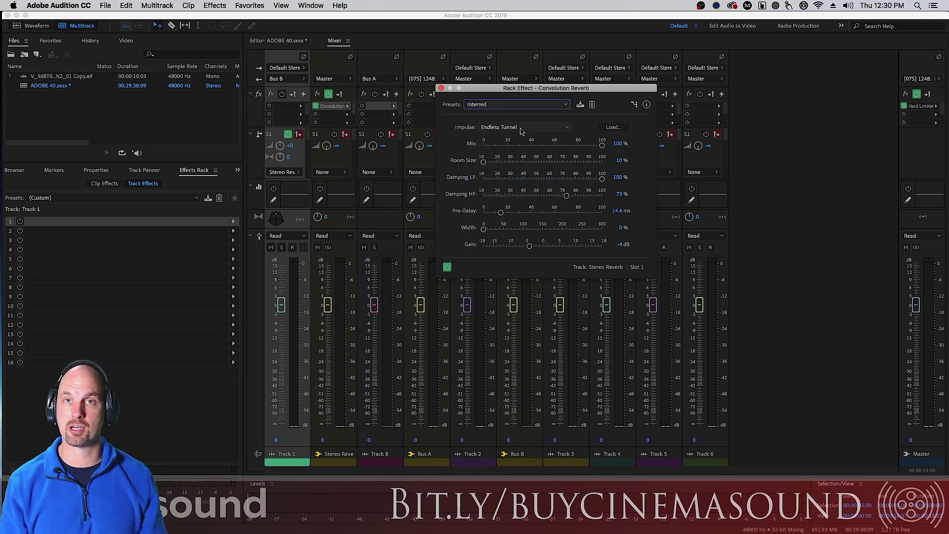
key("space")
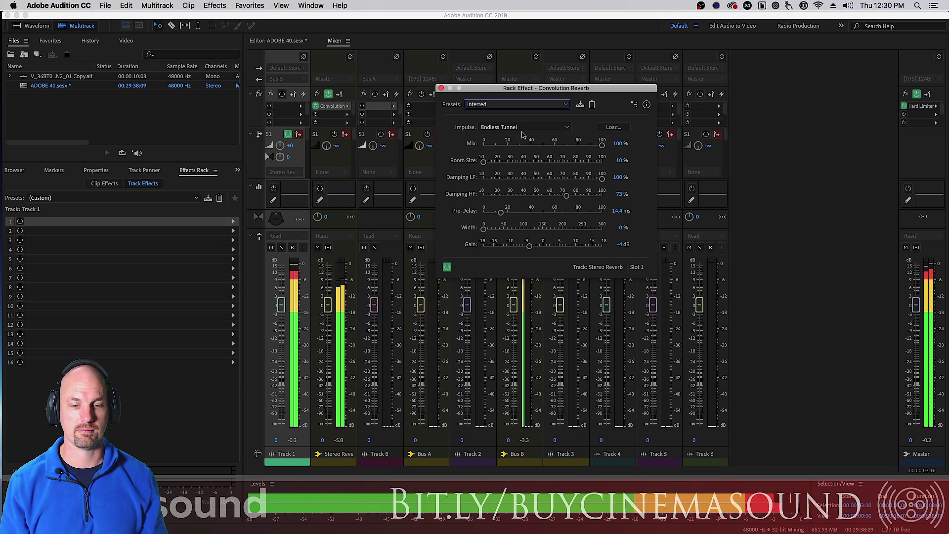
key("space")
left_click(525, 105)
left_click(532, 124)
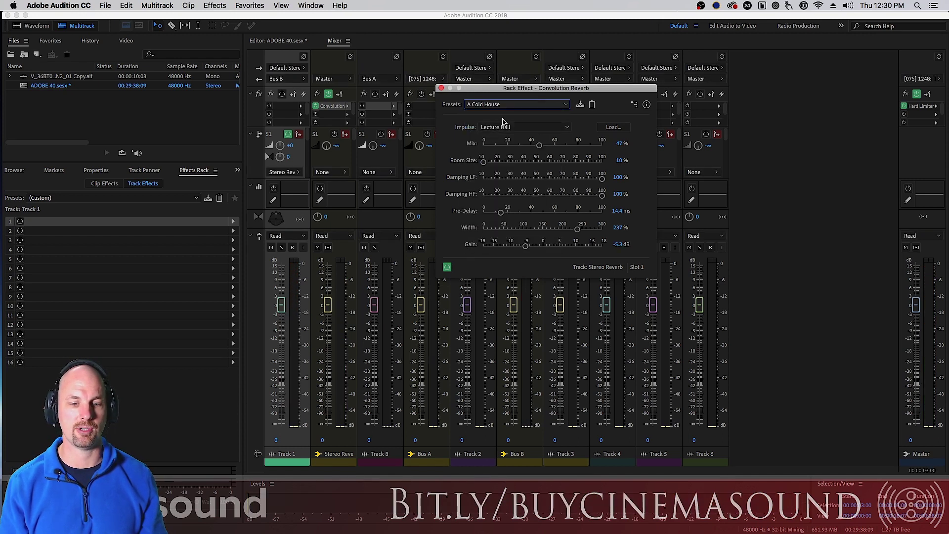
key("space")
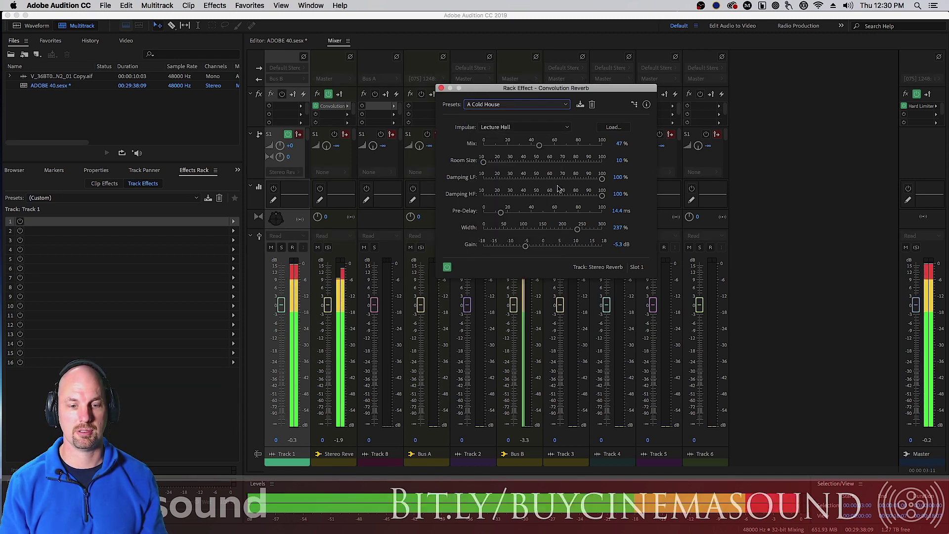
key("space")
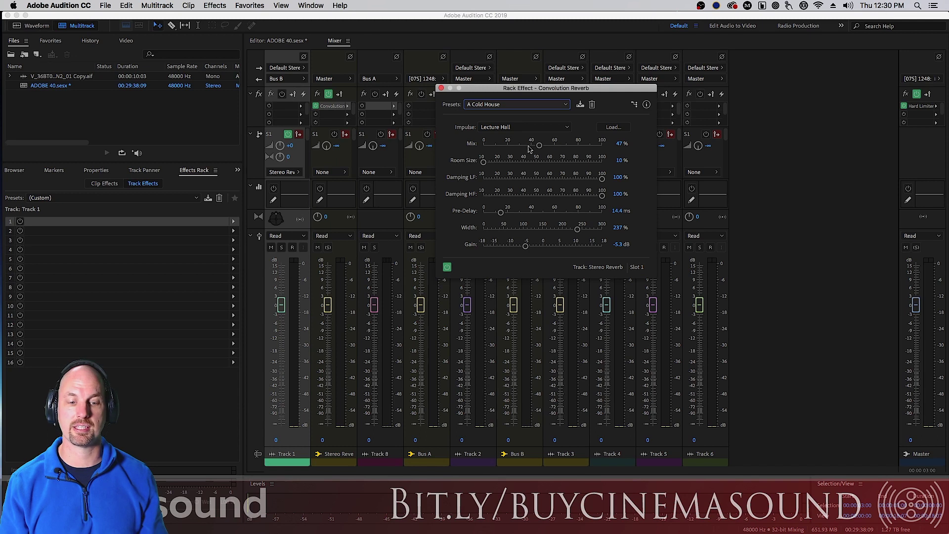
left_click(536, 108)
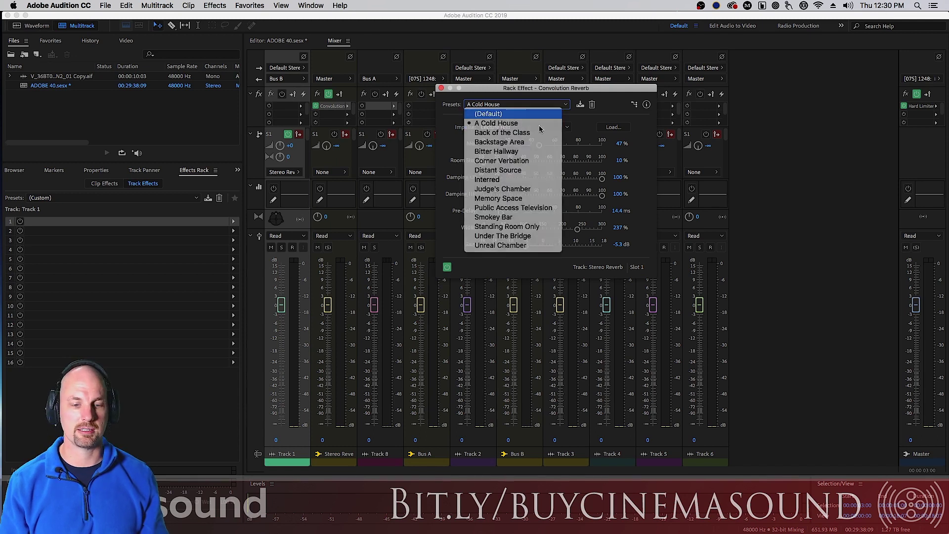
Reset the reverb to the (Default) preset and choose the Large Bathroom impulse
key("Return")
left_click(539, 131)
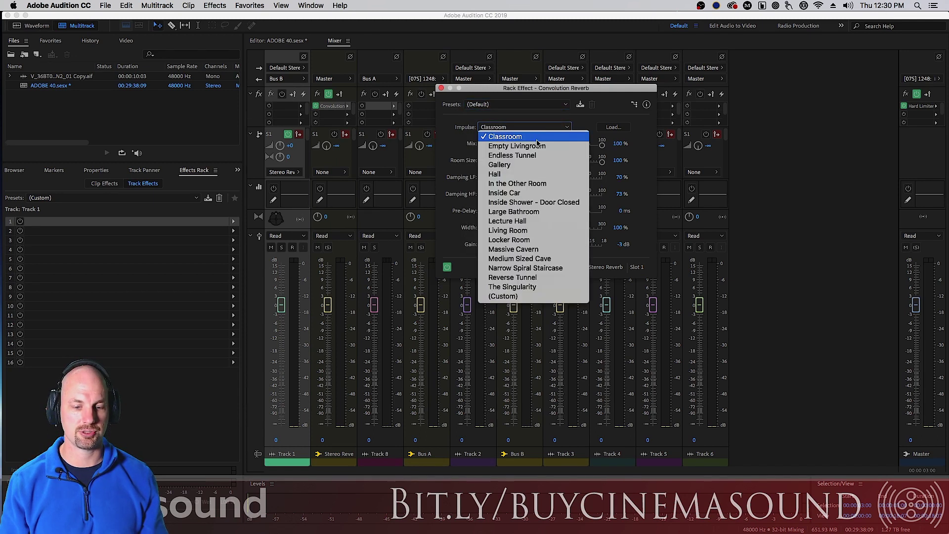
left_click(539, 210)
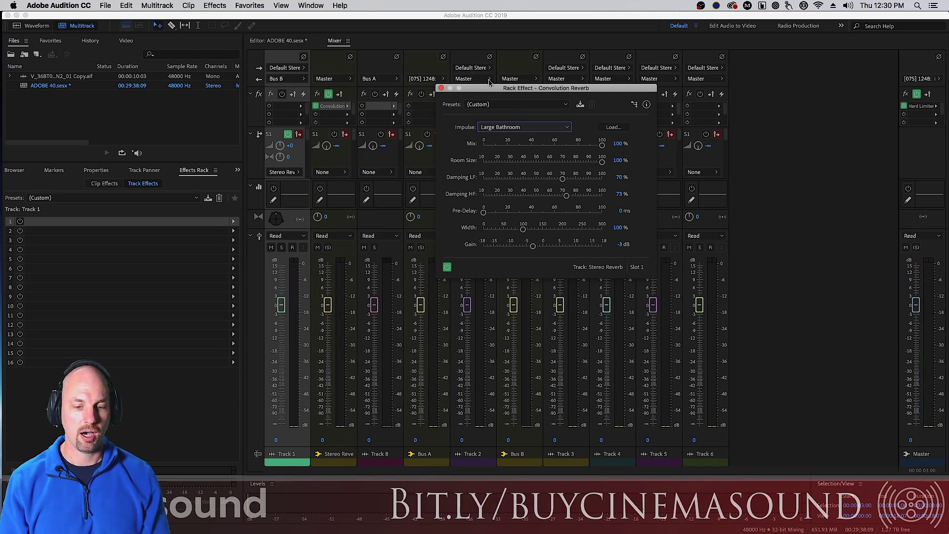
Compare Room Size at 10% and 100% and preview Mix changes, keeping both at 100%
left_click(602, 162)
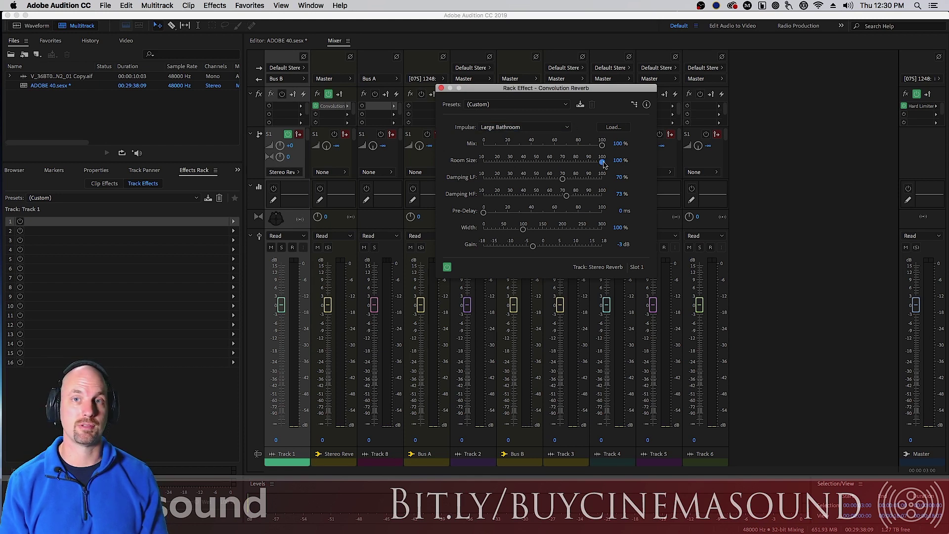
left_click_drag(602, 163, 476, 168)
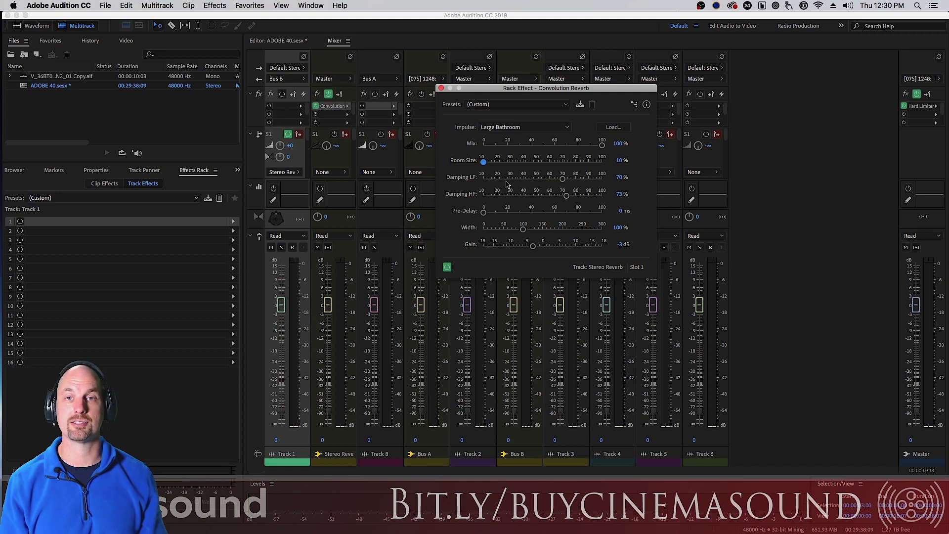
key("space")
key("space")
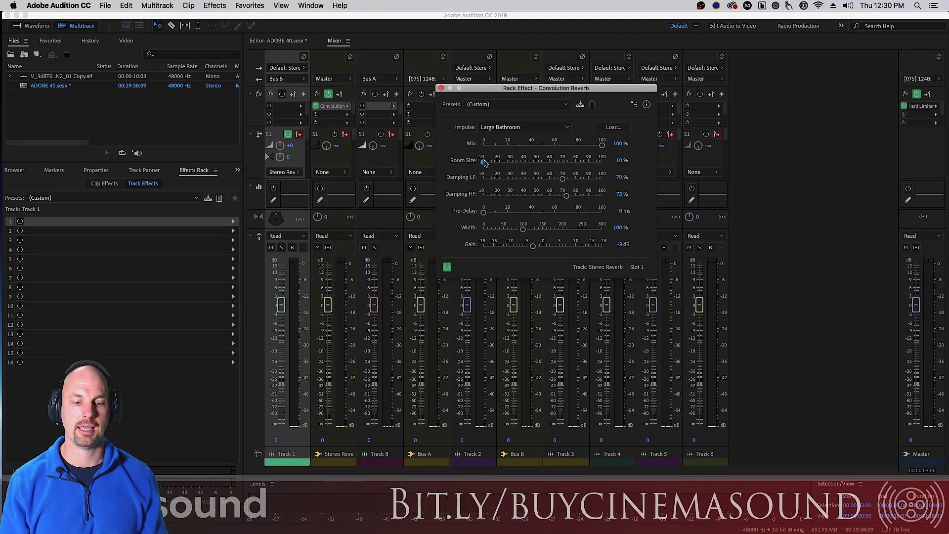
key("super+z")
key("space")
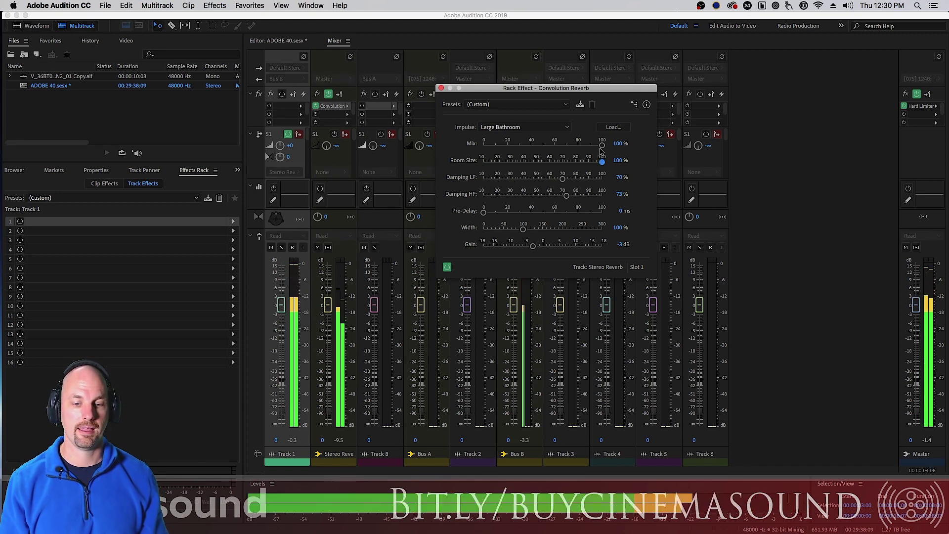
key("space")
mouse_move(602, 146)
left_mouse_down()
mouse_move(484, 147)
mouse_move(602, 145)
left_mouse_up()
key("space")
key("space")
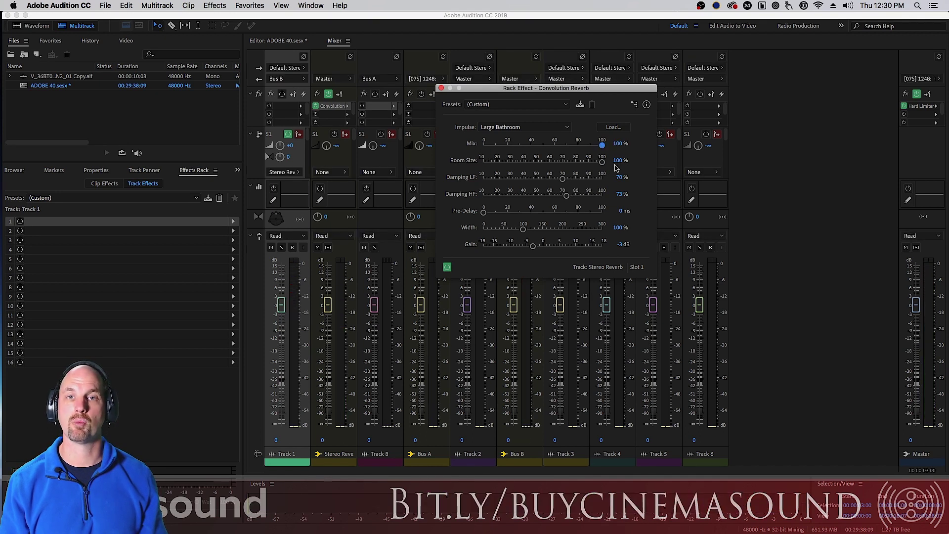
key("space")
key("space")
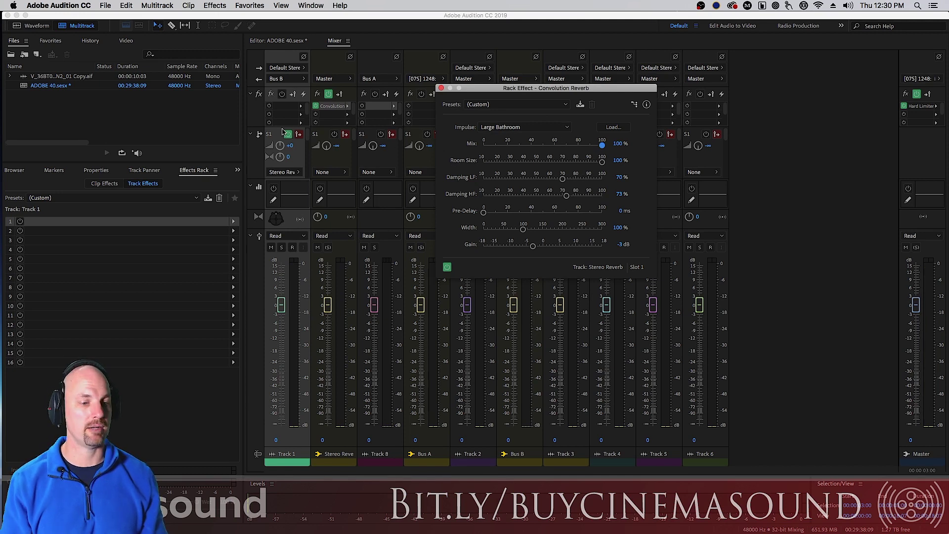
Lower Track 1's reverb send slightly and audition the change
left_click_drag(280, 146, 279, 147)
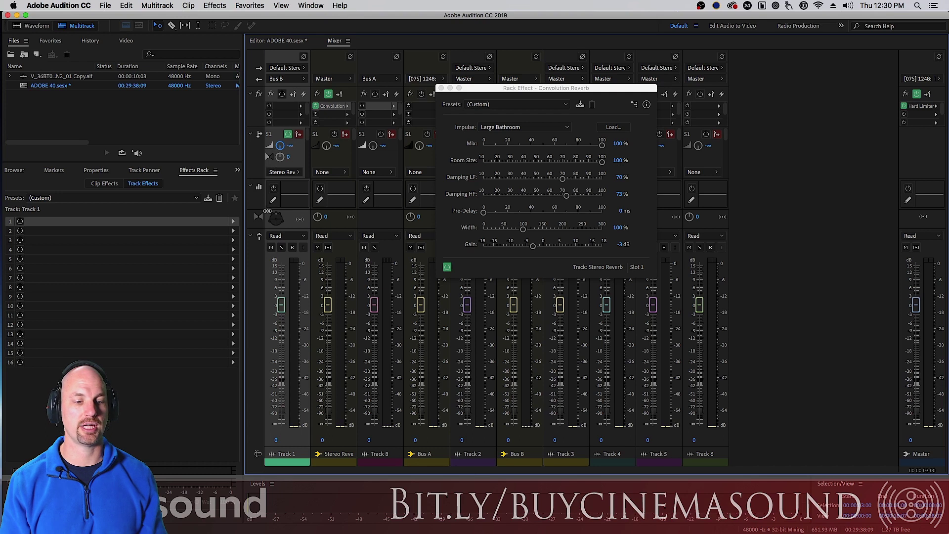
key("space")
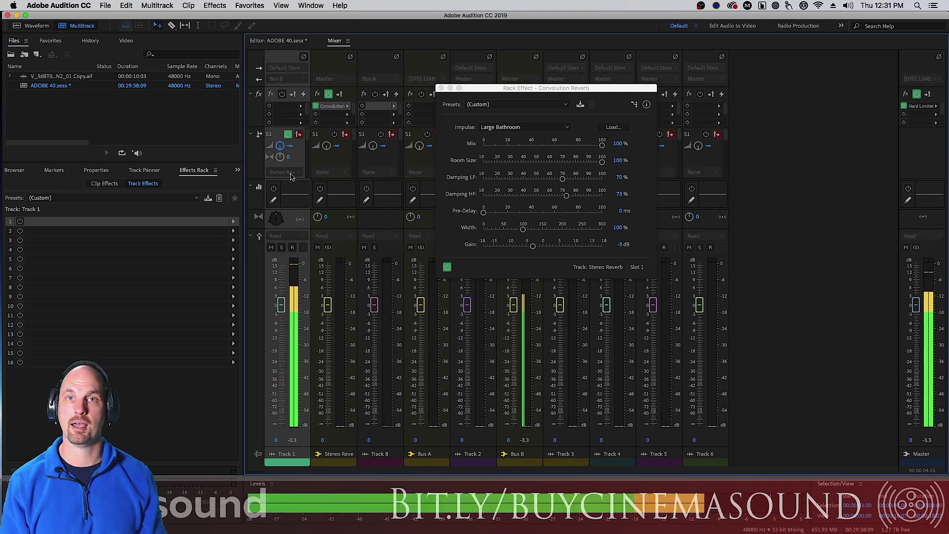
key("space")
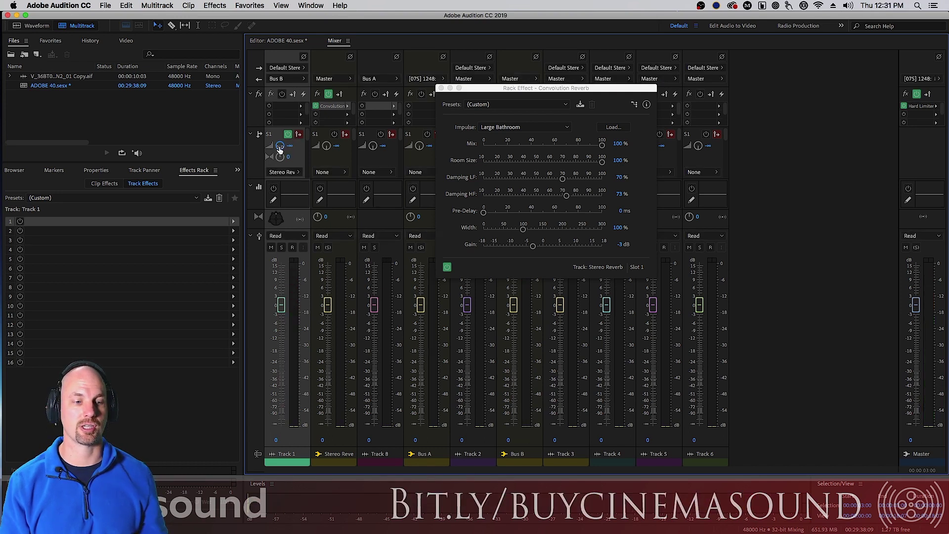
Preview Track 1's reverb send at +15, then return it to +0
left_click_drag(280, 147, 287, 114)
key("space")
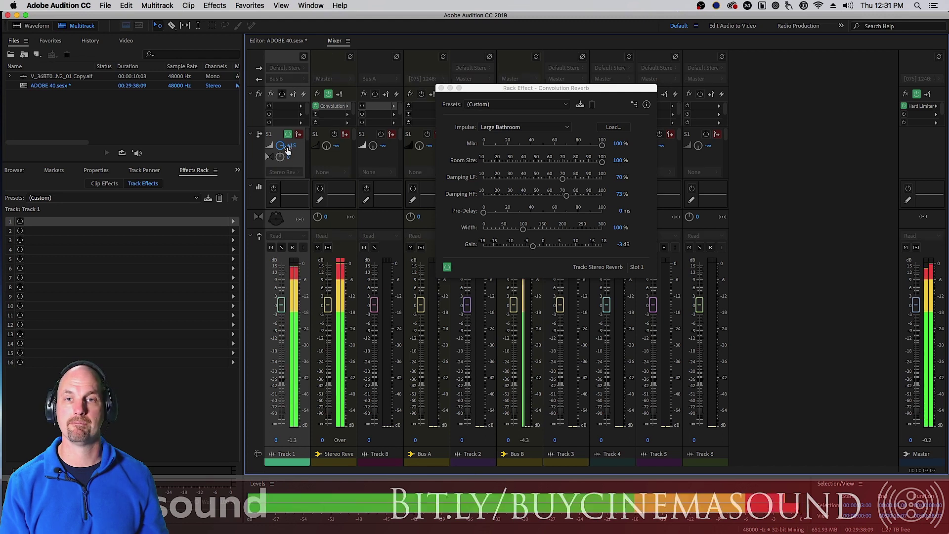
left_click_drag(293, 149, 279, 148)
key("space")
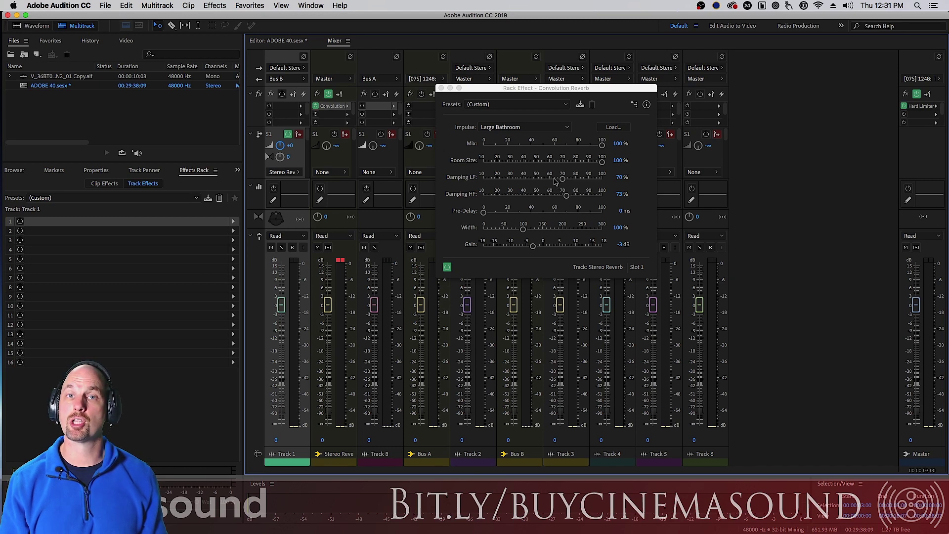
Compare Damping LF at 100% and 10%, settling it at 70%
left_click_drag(564, 181, 604, 181)
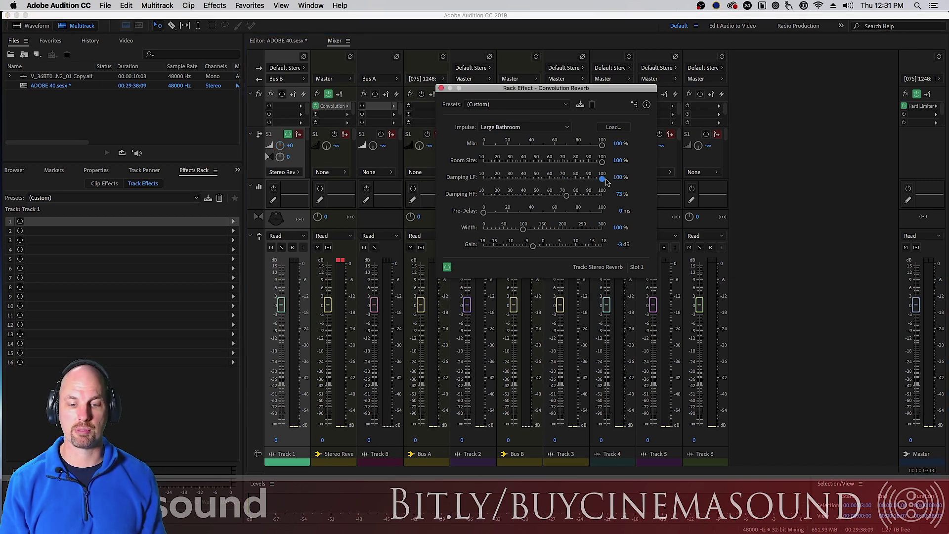
key("space")
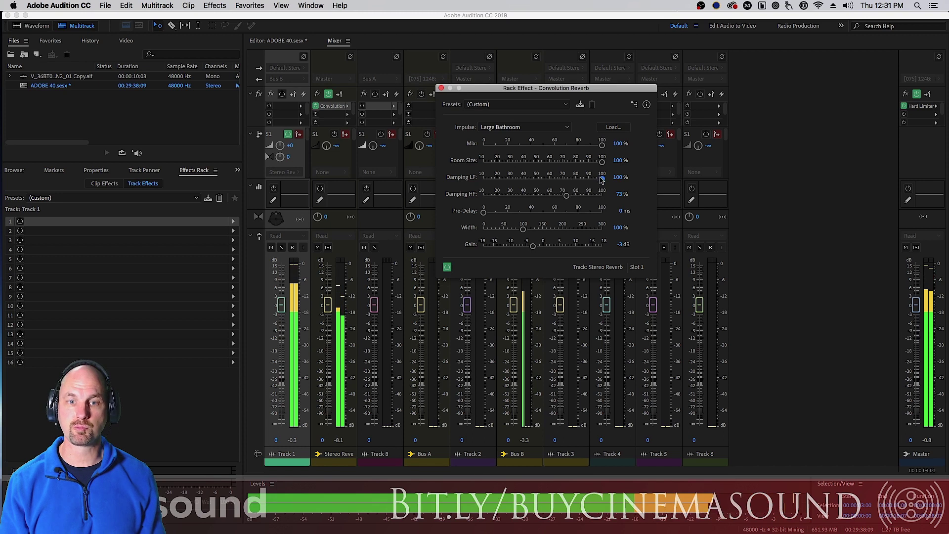
key("space")
left_click_drag(602, 179, 483, 180)
key("space")
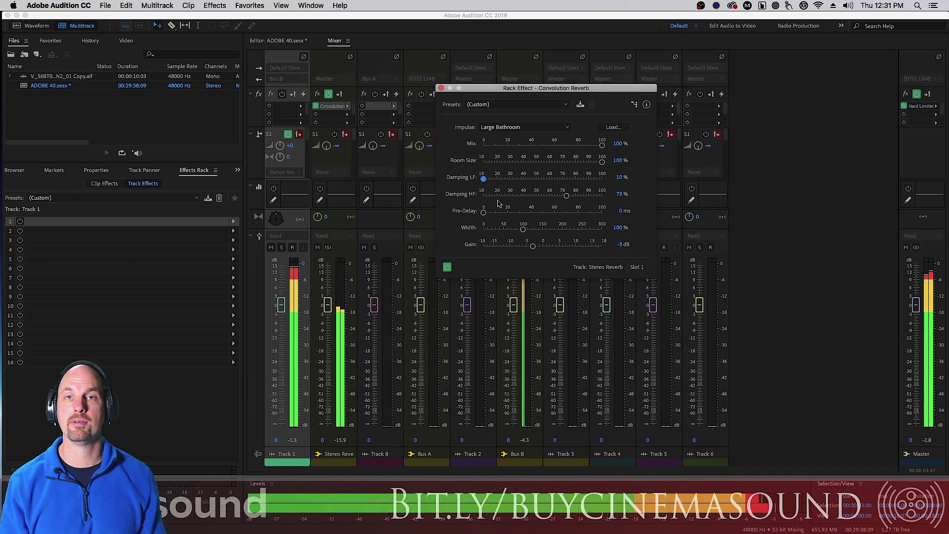
key("space")
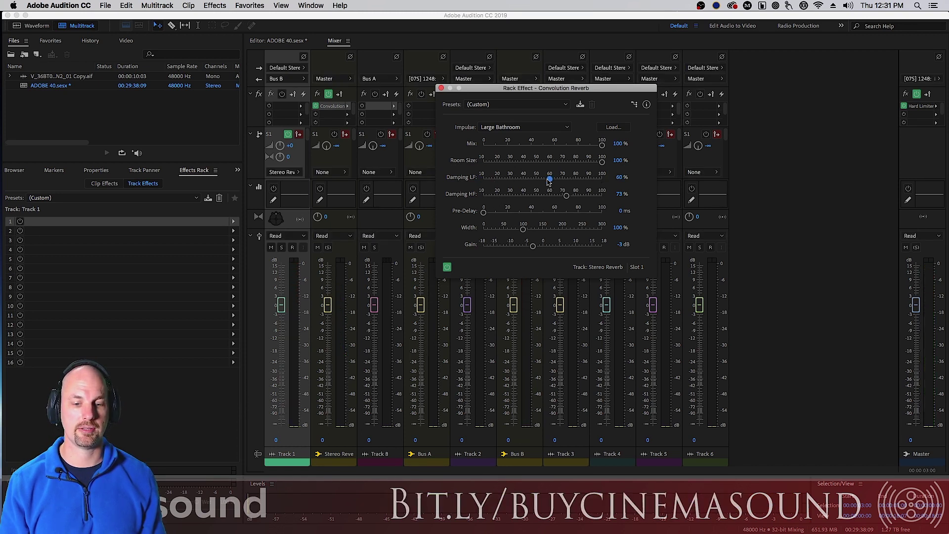
left_click_drag(549, 182, 477, 197)
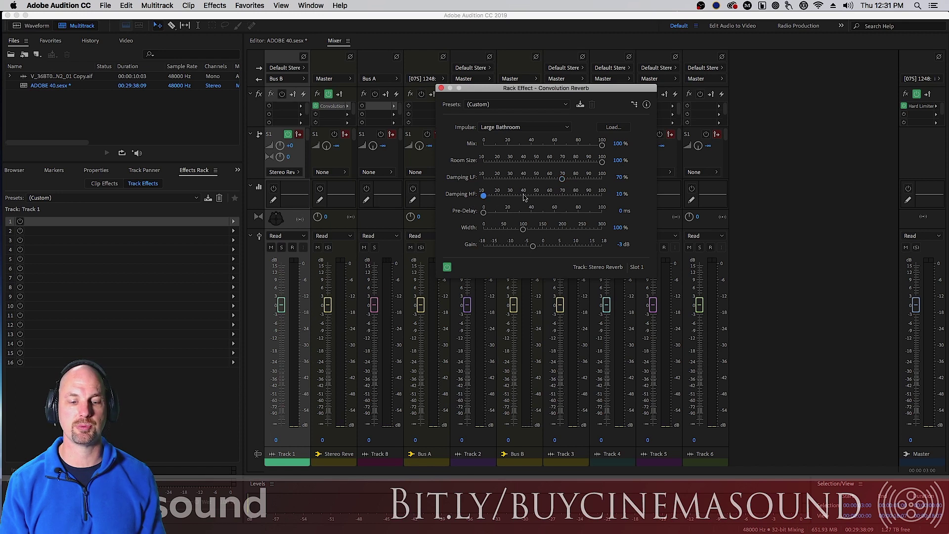
key("space")
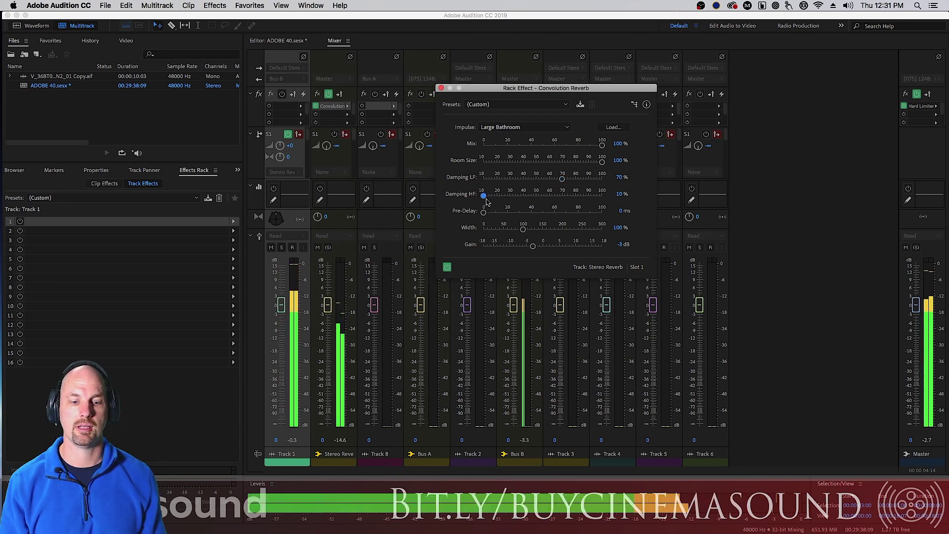
Try Damping HF at 100% and LF at 10%, then set both to 100% and ease back to about half
left_click_drag(484, 195, 603, 196)
key("space")
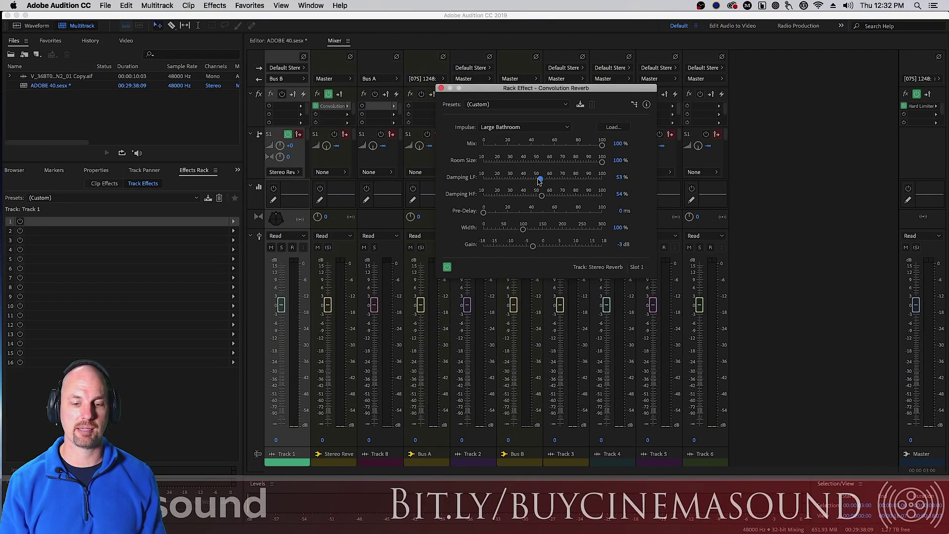
left_click_drag(539, 180, 473, 198)
key("space")
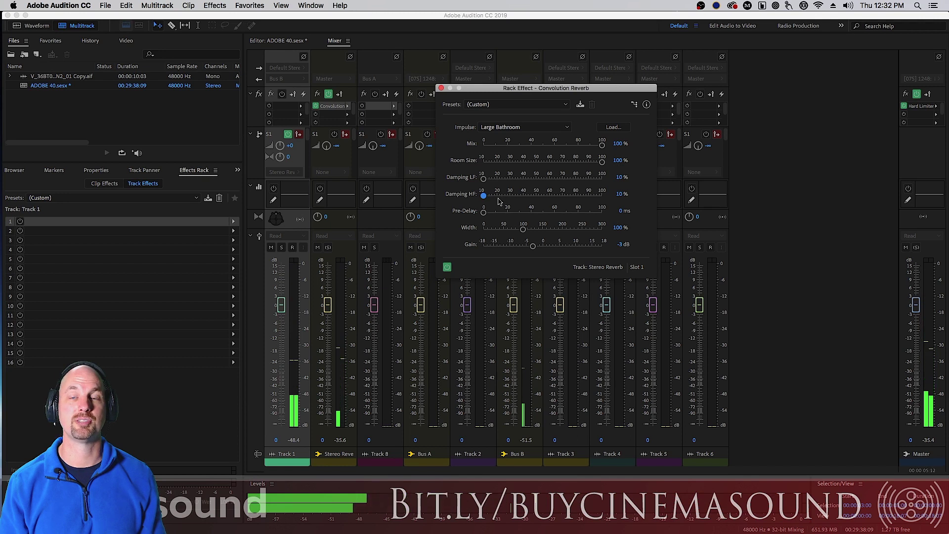
key("space")
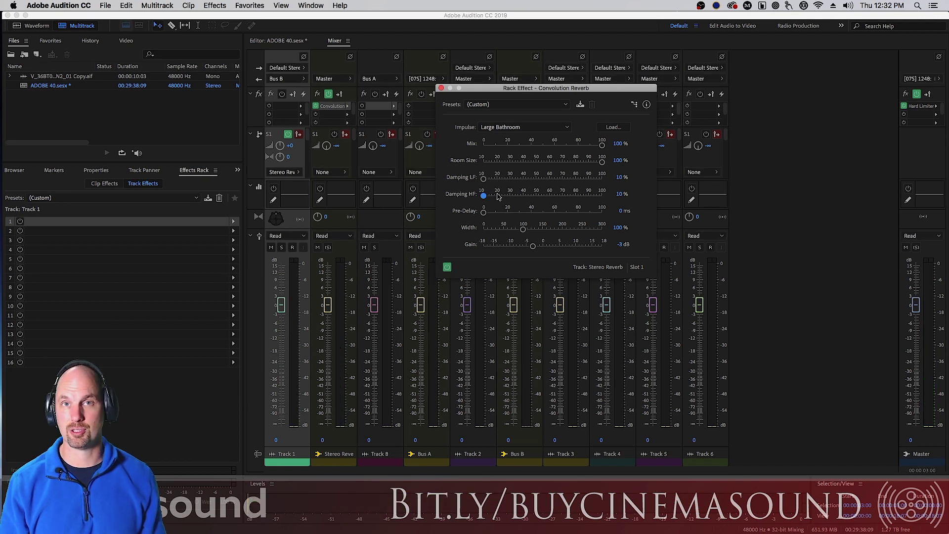
left_click_drag(484, 180, 602, 178)
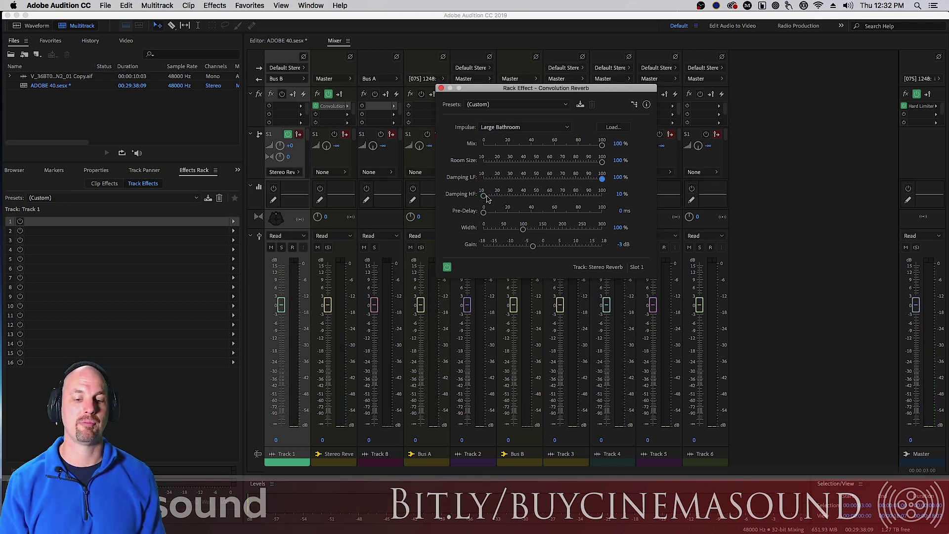
left_click_drag(484, 196, 602, 195)
key("space")
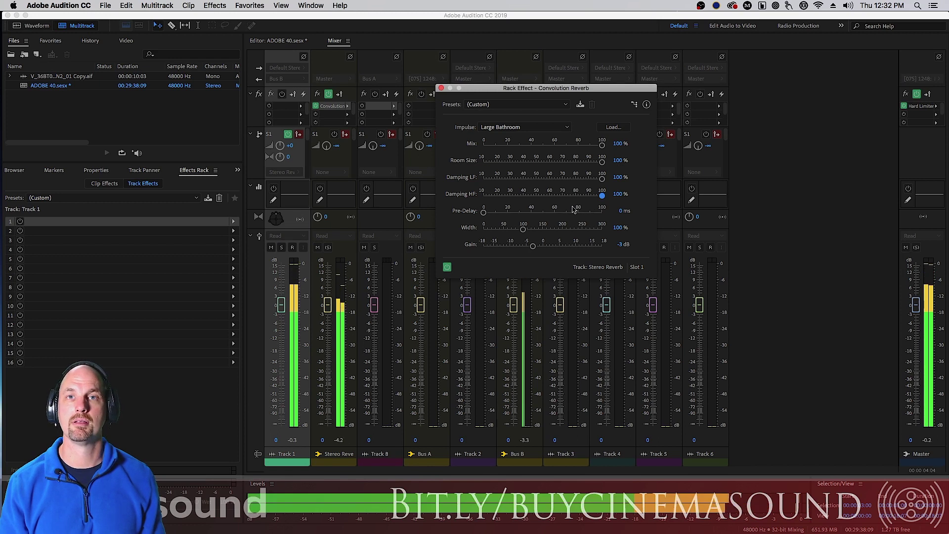
key("space")
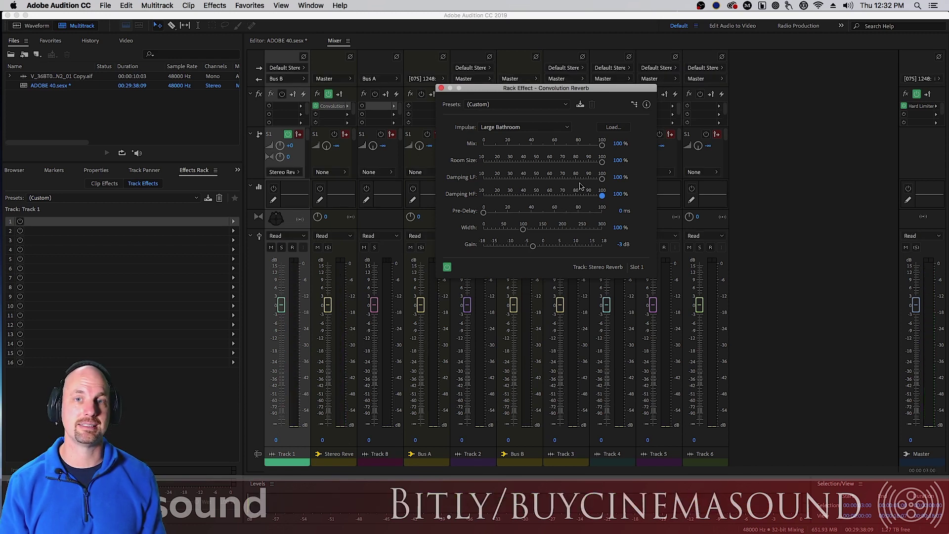
left_click_drag(557, 183, 541, 182)
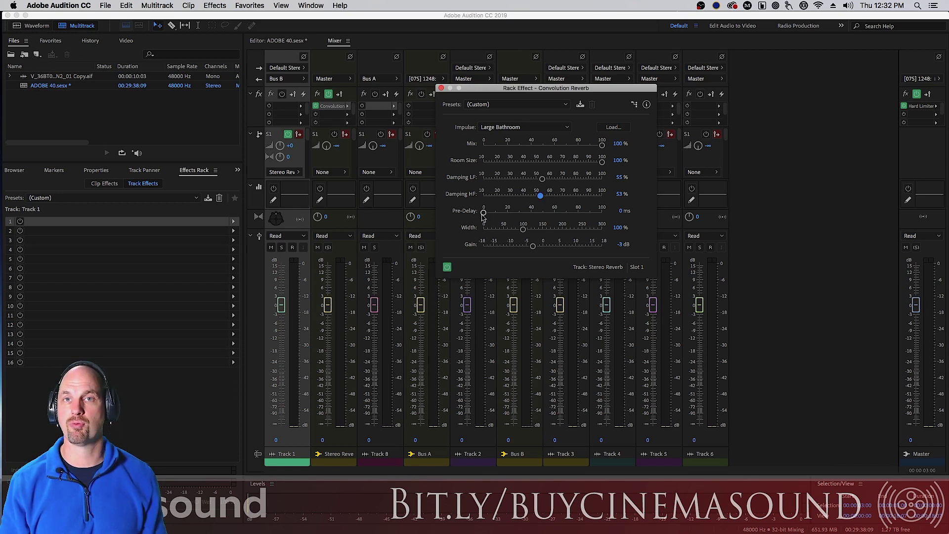
Preview Pre-Delay at about 40 ms and 100 ms, then reset it to 0 ms
left_click_drag(486, 215, 533, 213)
key("space")
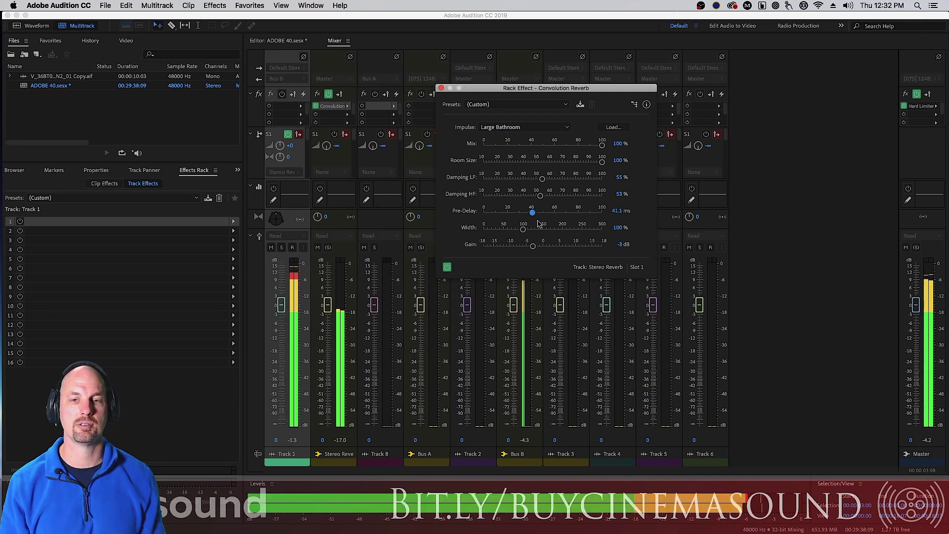
key("space")
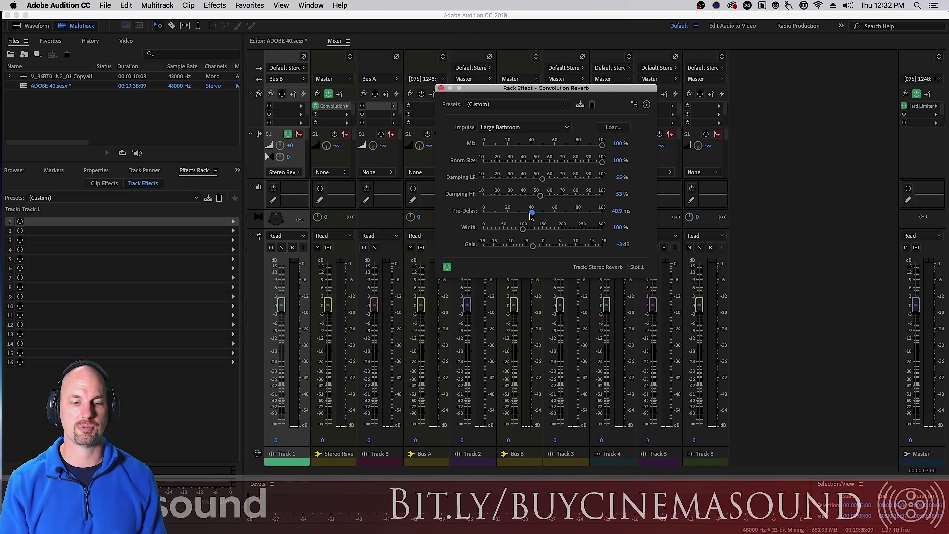
left_click_drag(531, 213, 631, 218)
key("space")
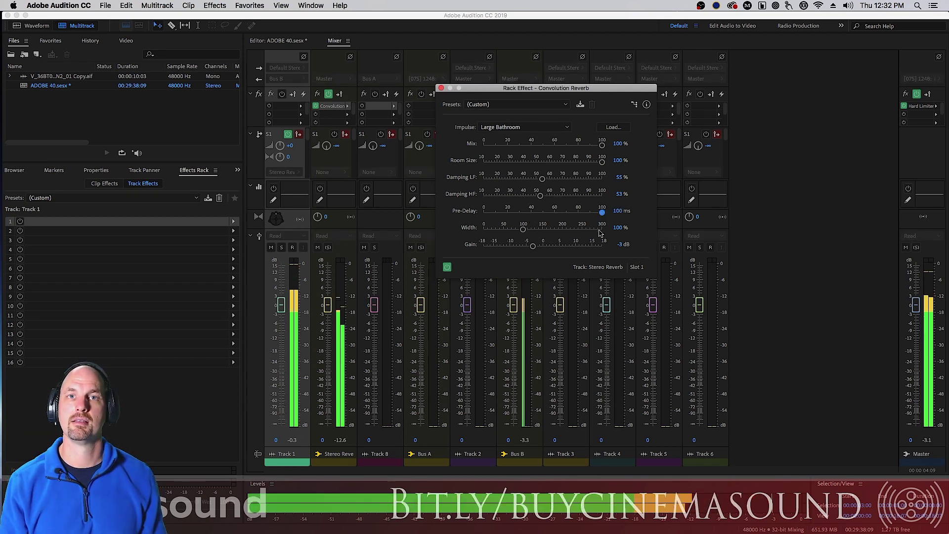
key("space")
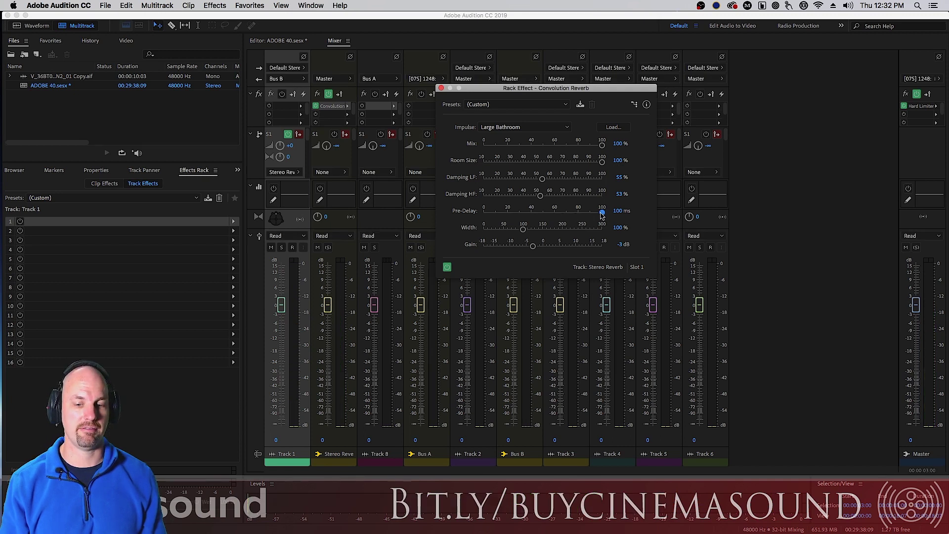
left_click_drag(602, 215, 478, 218)
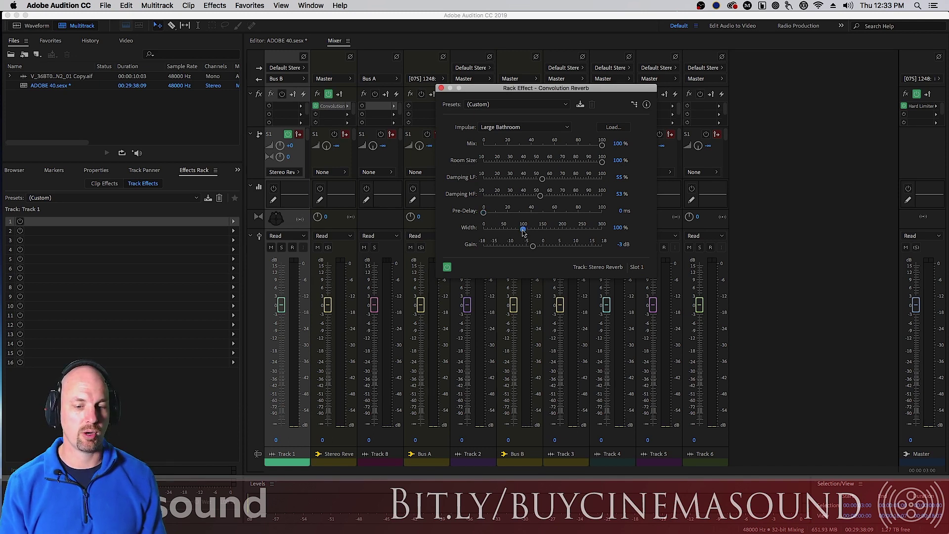
Compare Width at 0% and 300%, set it to 101%, and raise Gain to 0.8 dB
left_click_drag(522, 231, 464, 232)
key("space")
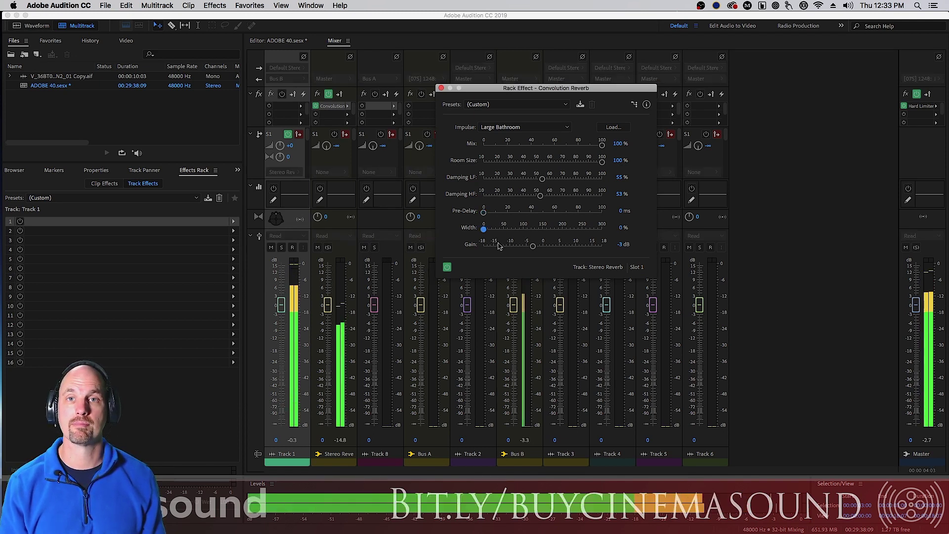
key("space")
left_click_drag(484, 230, 602, 230)
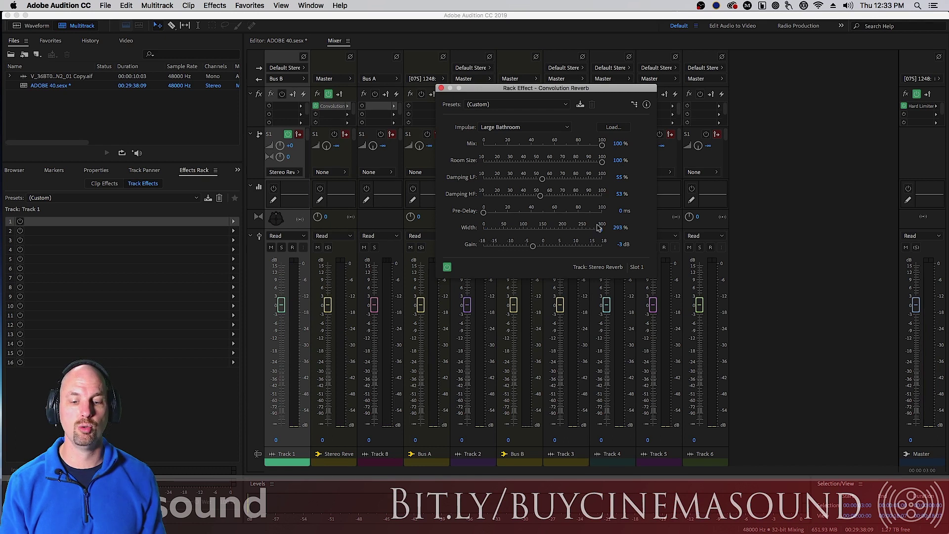
key("space")
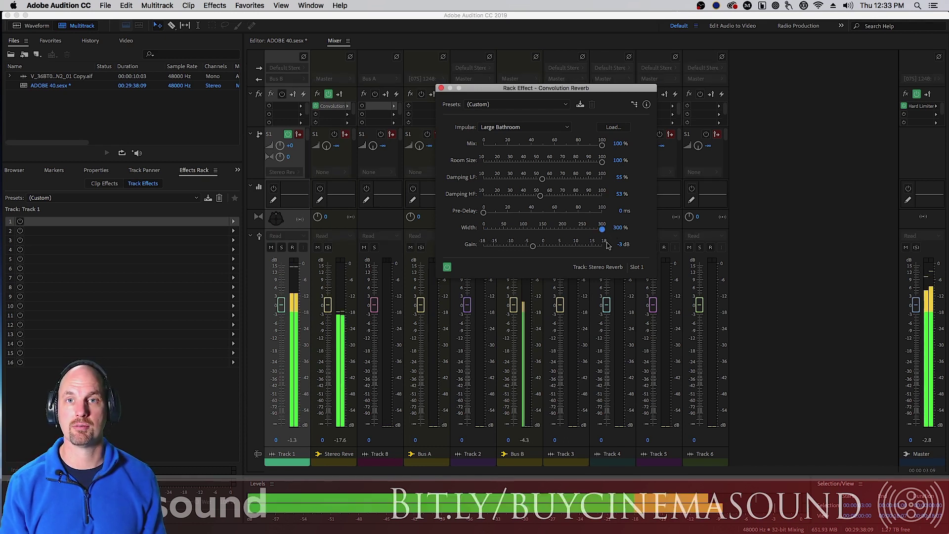
key("space")
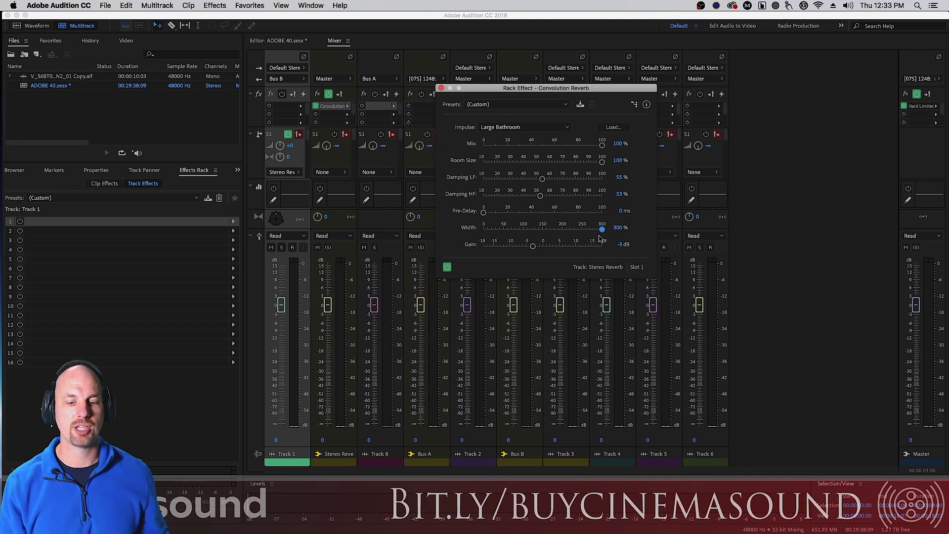
left_click_drag(604, 236, 533, 233)
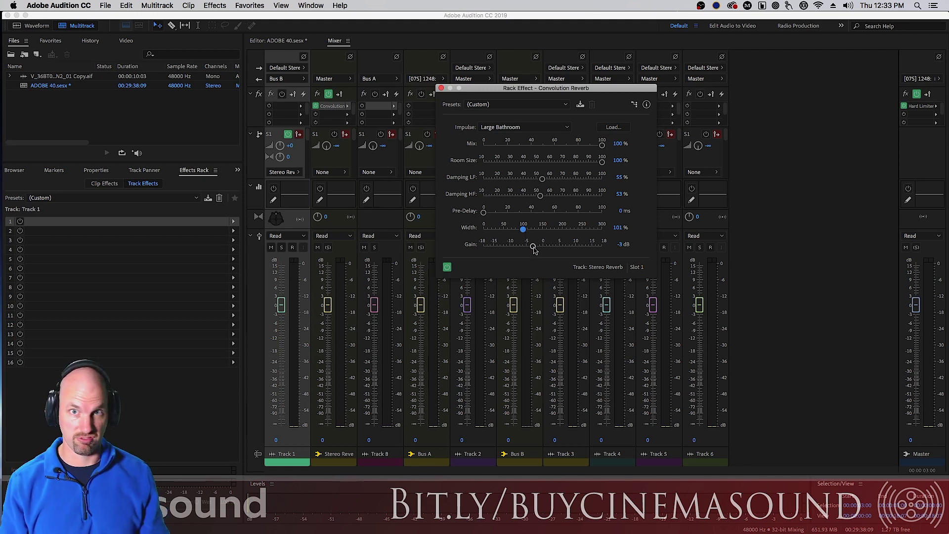
mouse_move(534, 248)
left_mouse_down()
mouse_move(504, 247)
mouse_move(546, 248)
left_mouse_up()
key("space")
key("space")
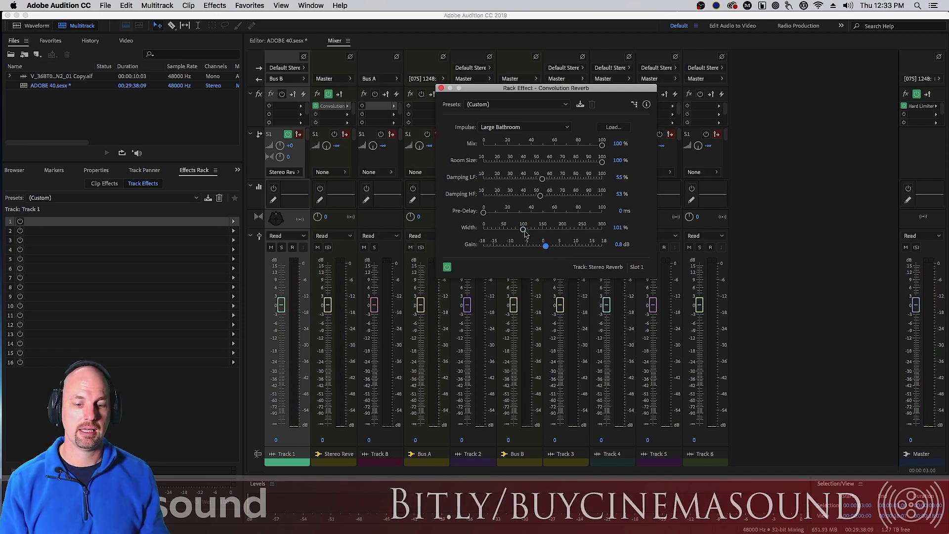
left_click(532, 128)
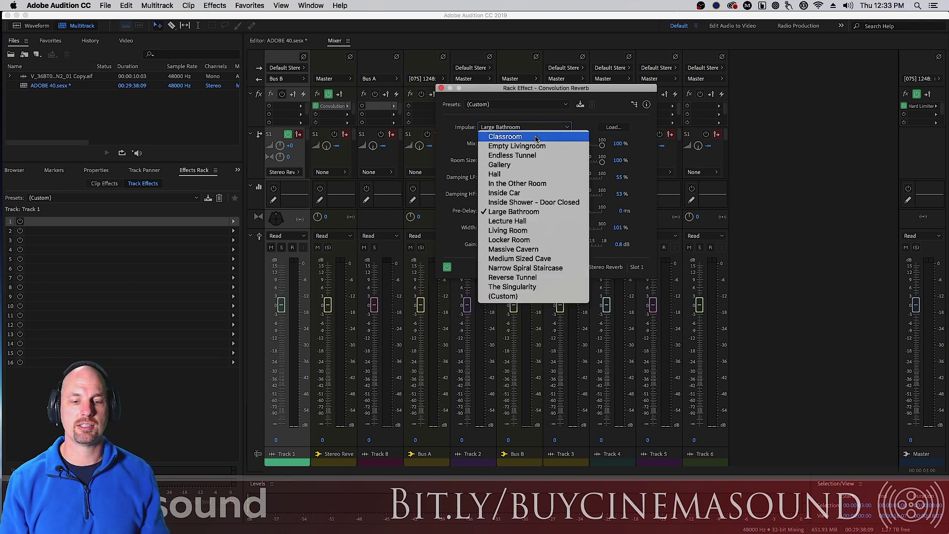
left_click(613, 108)
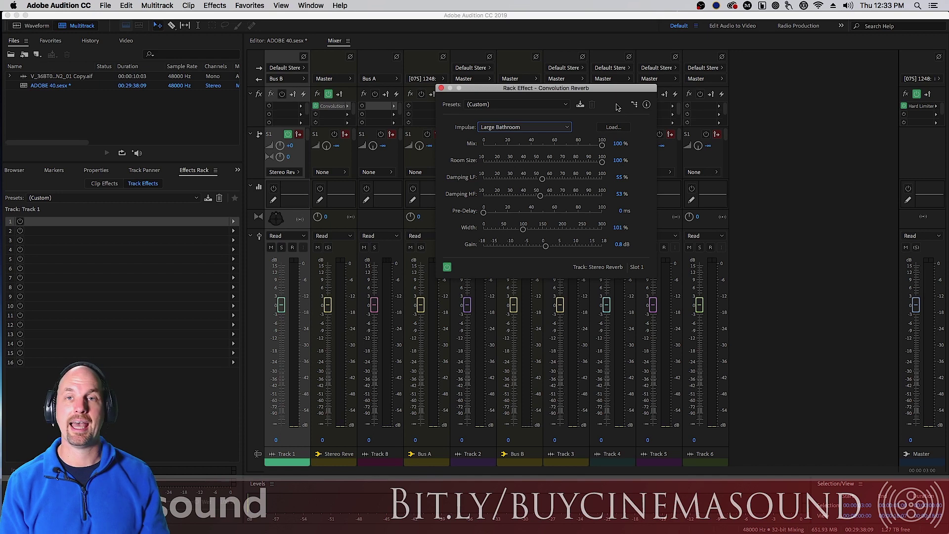
Load the custom impulse file MACBETH_IR_F LR.aif into the convolution reverb
left_click(616, 127)
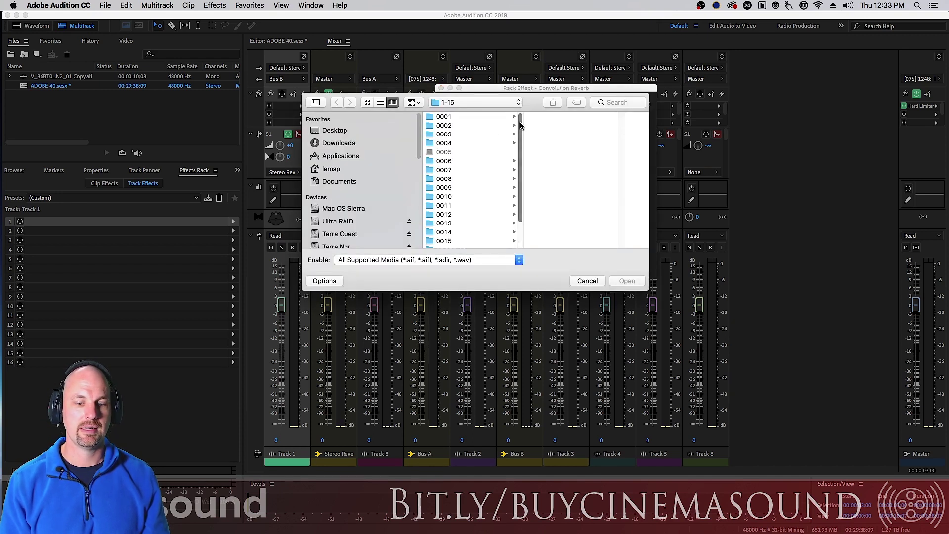
scroll(518, 149, "down", 3)
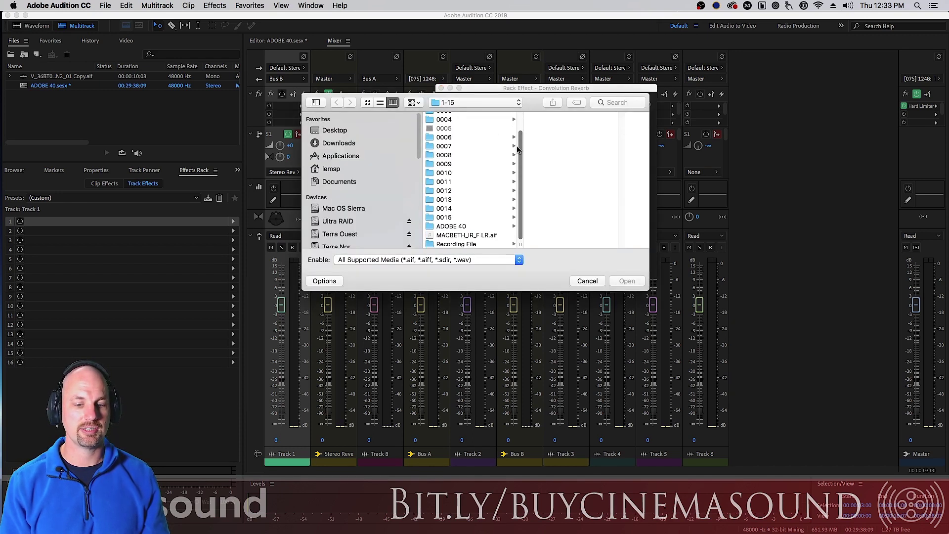
left_click(477, 236)
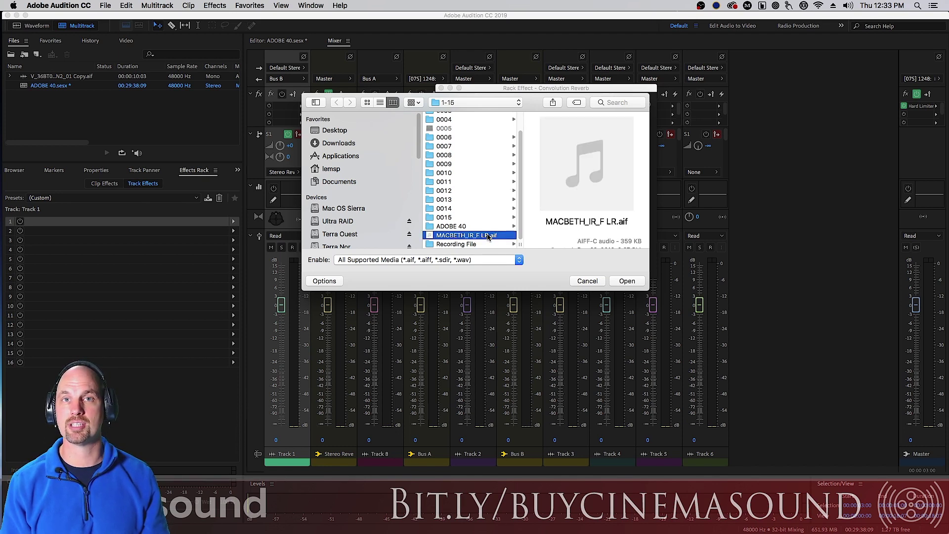
left_click(626, 285)
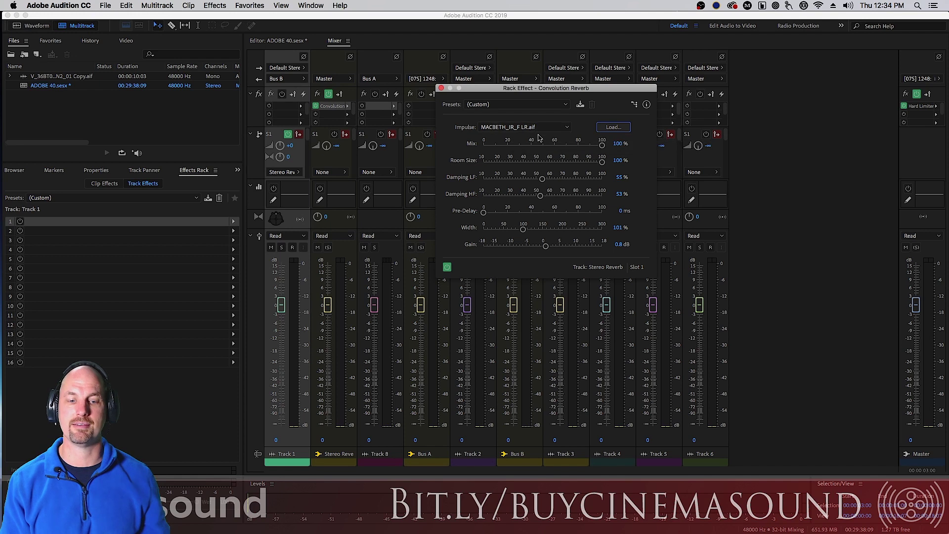
Place the MACBETH_IR_F LR.aif file as a clip on Track 1 and preview it
key("super+Tab")
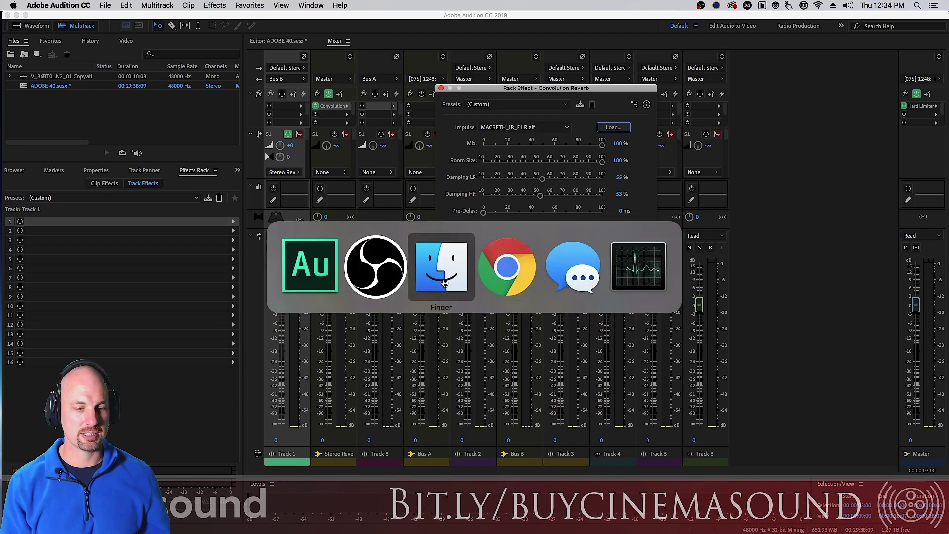
left_click(279, 42)
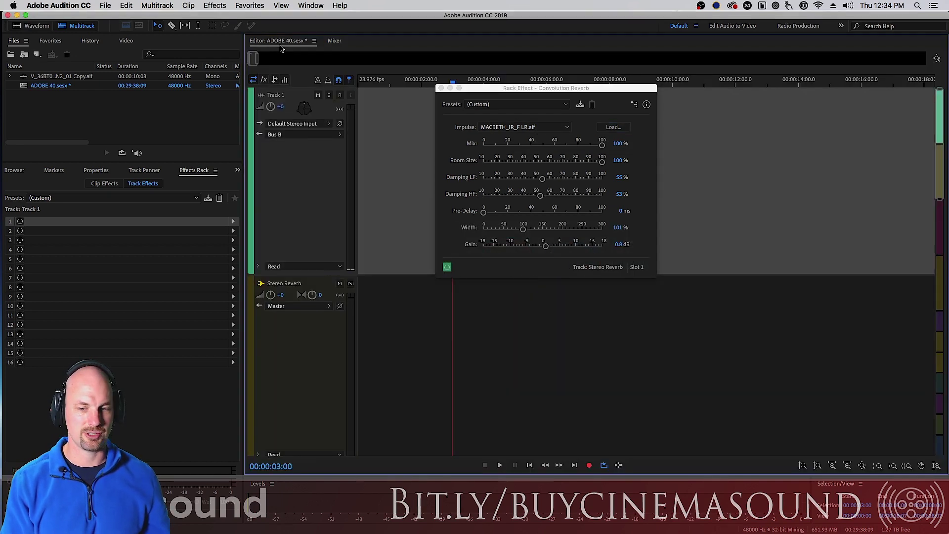
key("super+Tab")
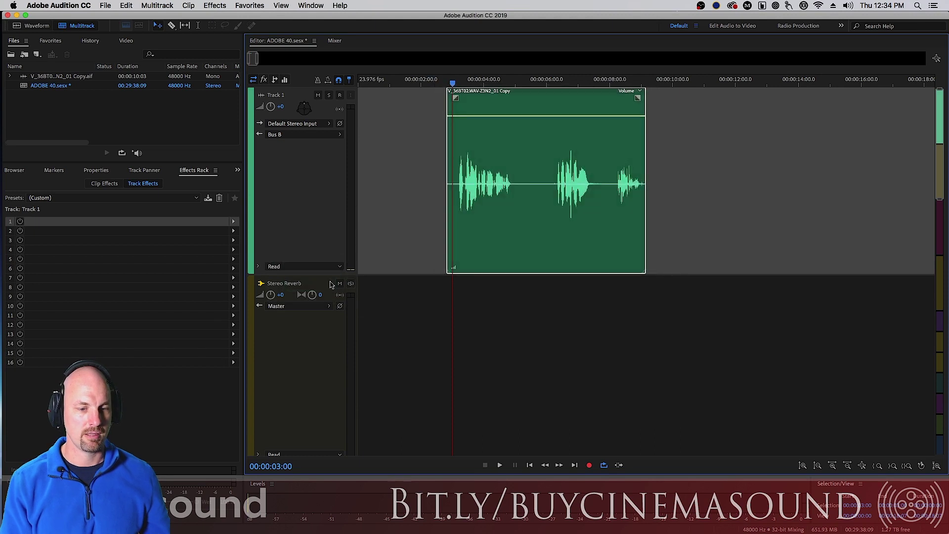
key("super+Tab")
left_click_drag(597, 185, 870, 278)
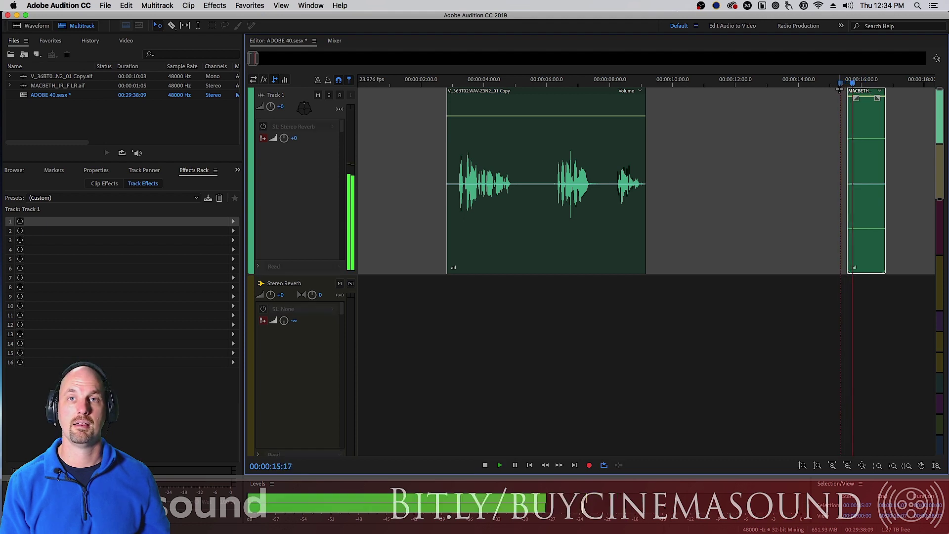
key("space")
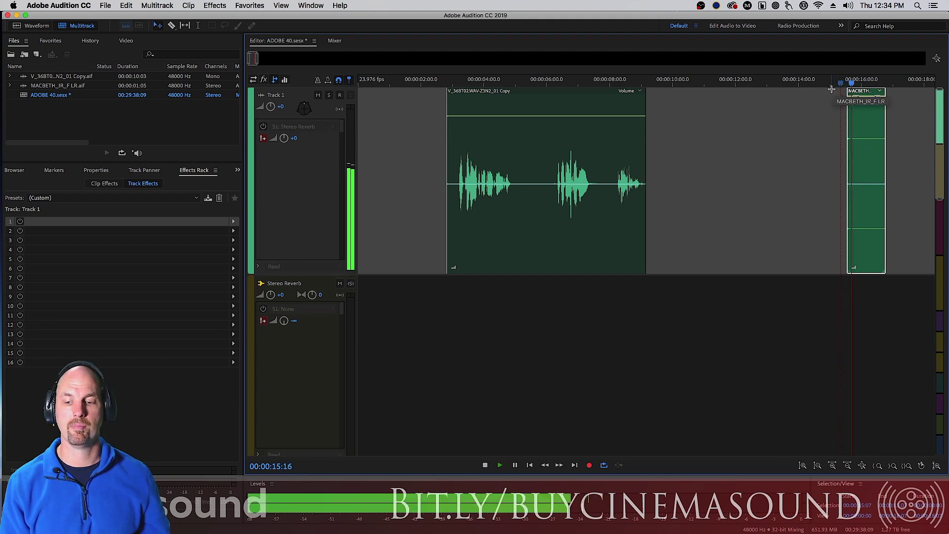
key("space")
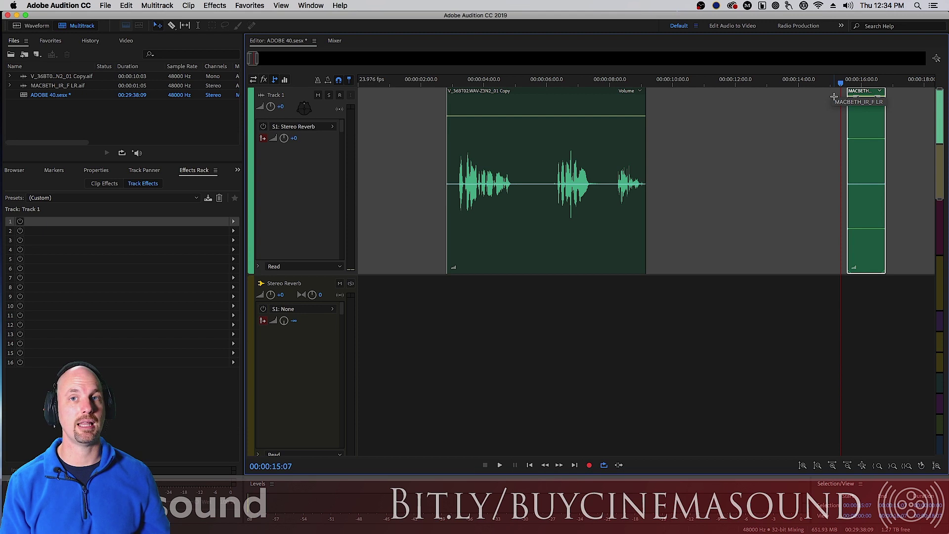
key("space")
key("space")
key("space")
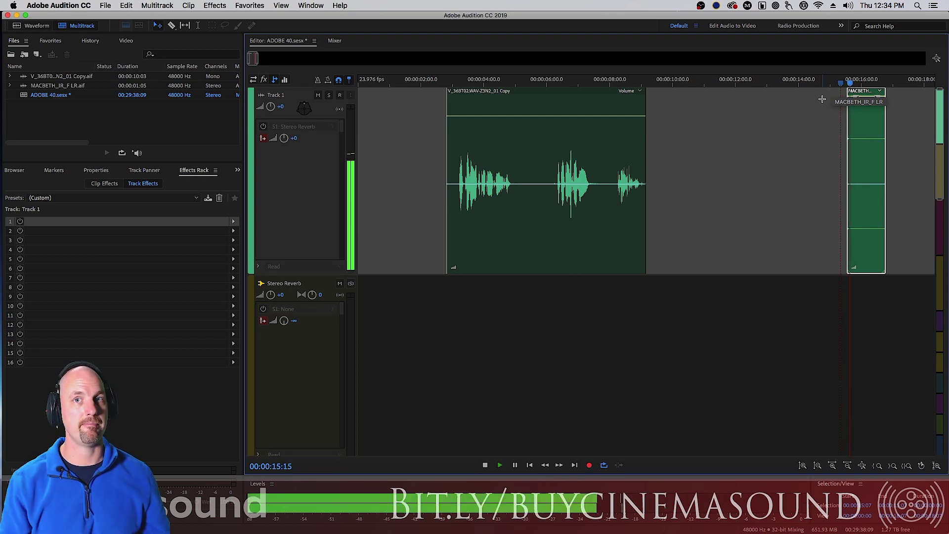
key("space")
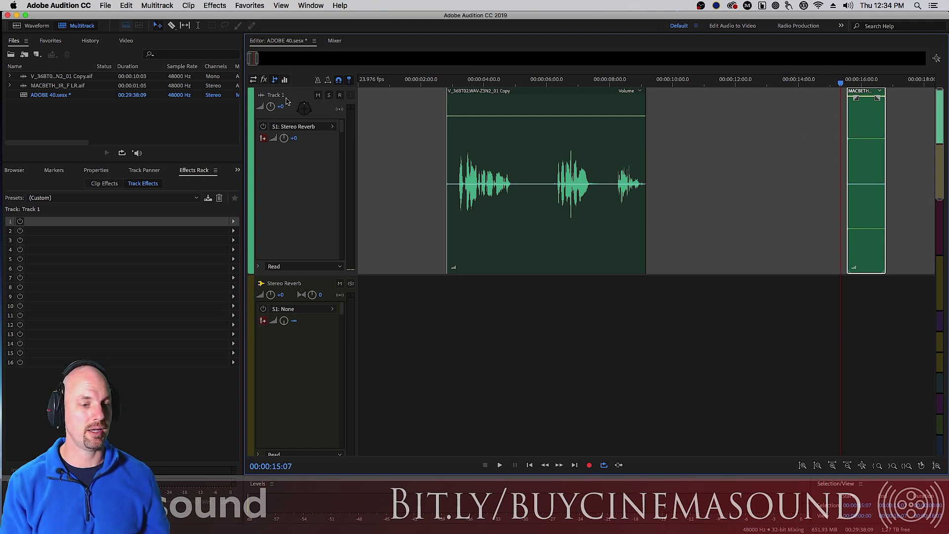
Enable Track 1's Stereo Reverb send and move the playhead to the dialogue start near 00:00:02:20
left_click(263, 127)
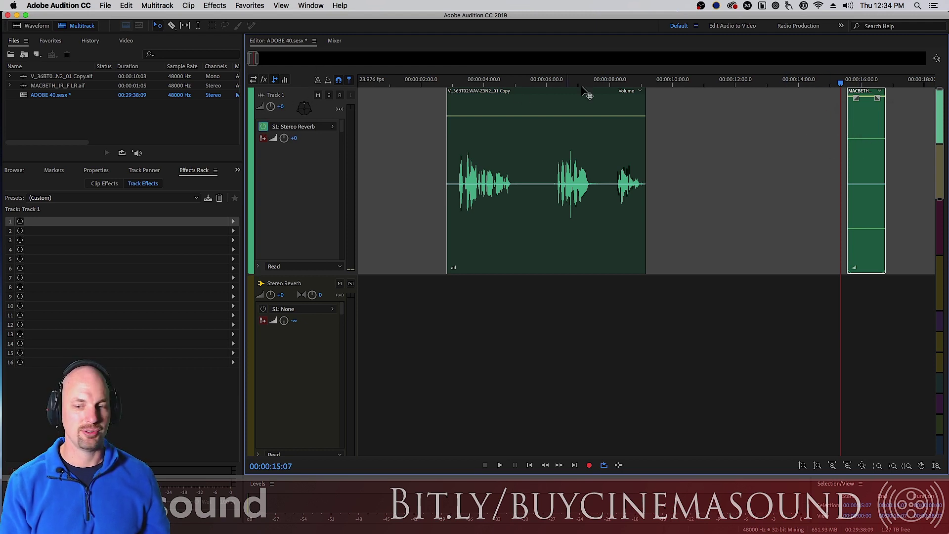
left_click(448, 84)
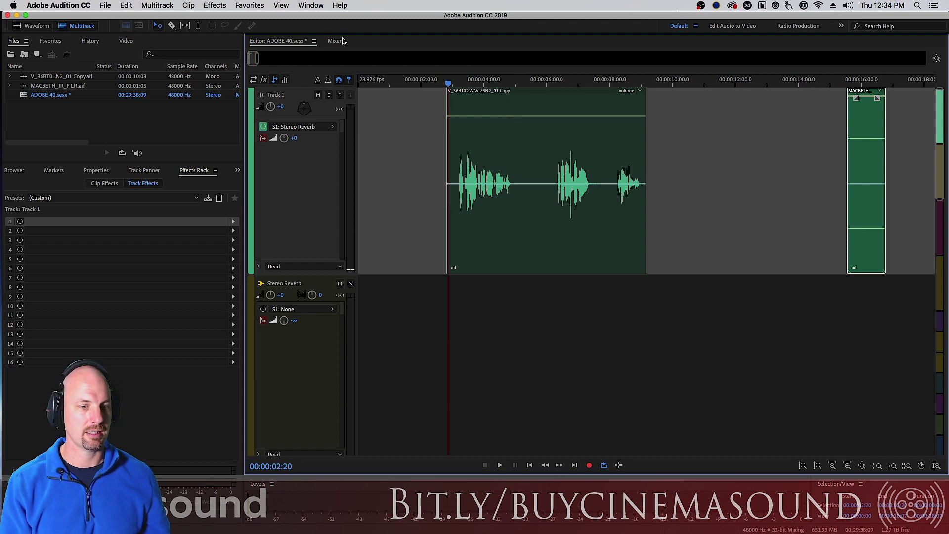
left_click(335, 41)
Open the Stereo Reverb bus's Convolution Reverb and cut Room Size roughly in half, previewing playback
double_click(332, 106)
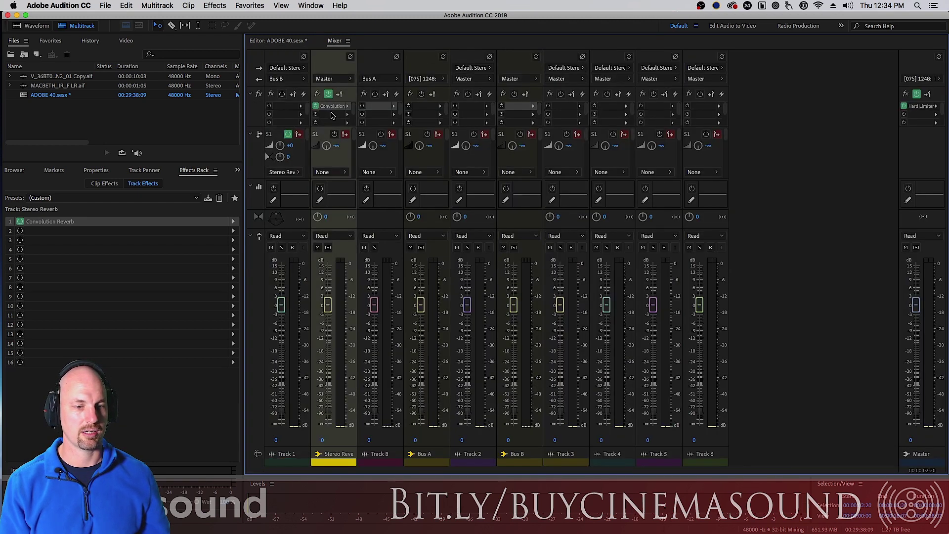
key("space")
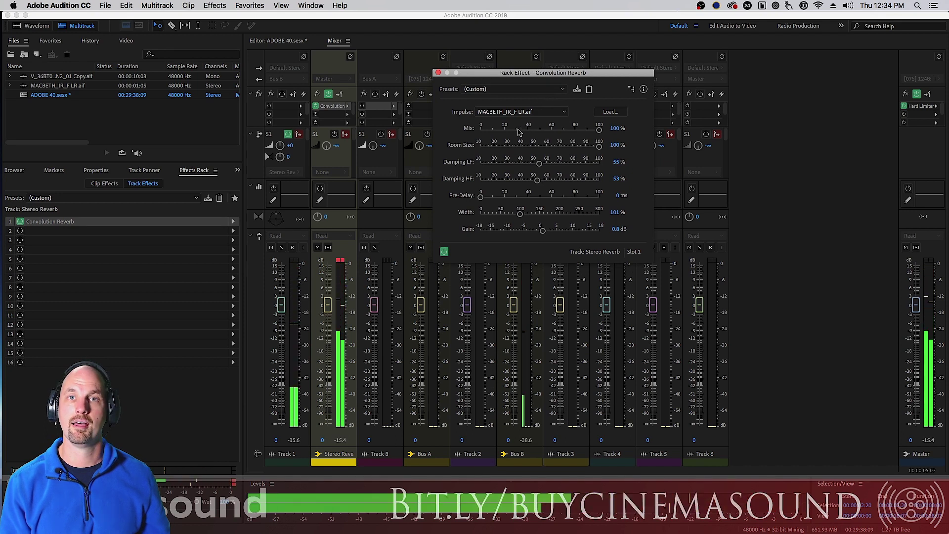
key("space")
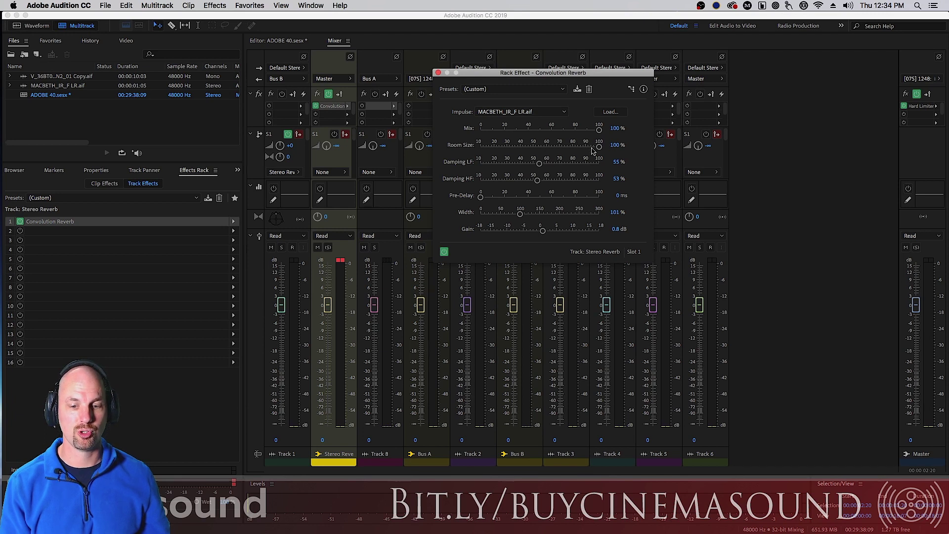
left_click_drag(600, 147, 535, 147)
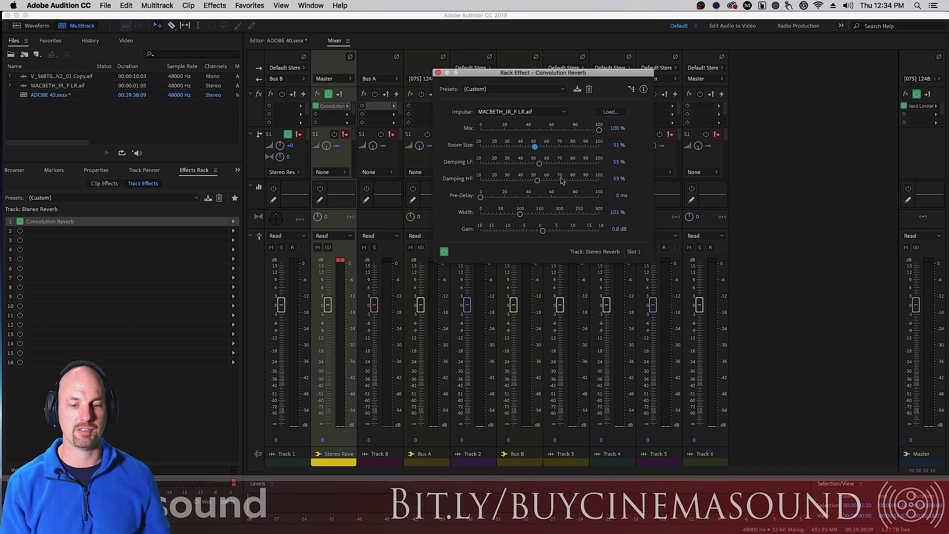
key("space")
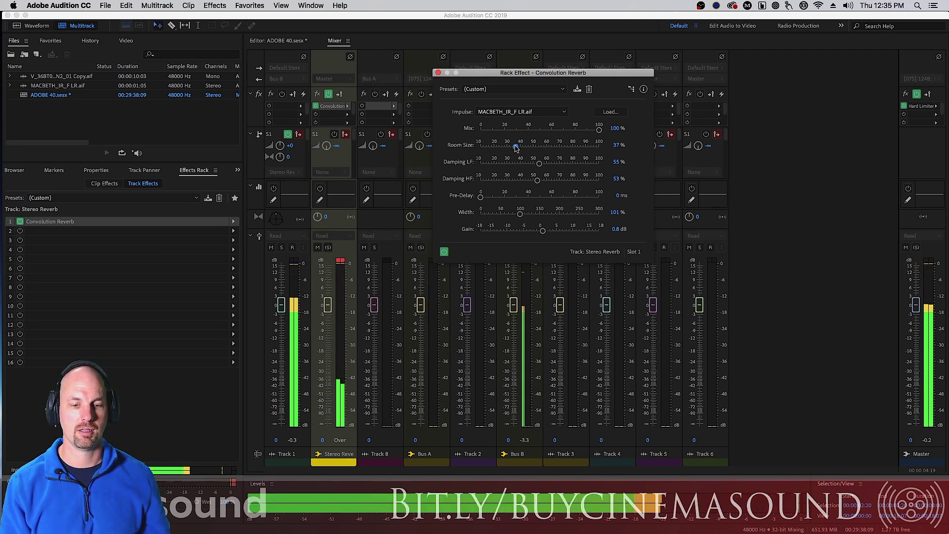
key("space")
Set Room Size to 33% and Gain to -5.1 dB, auditioning the result with playback
left_click_drag(517, 148, 535, 182)
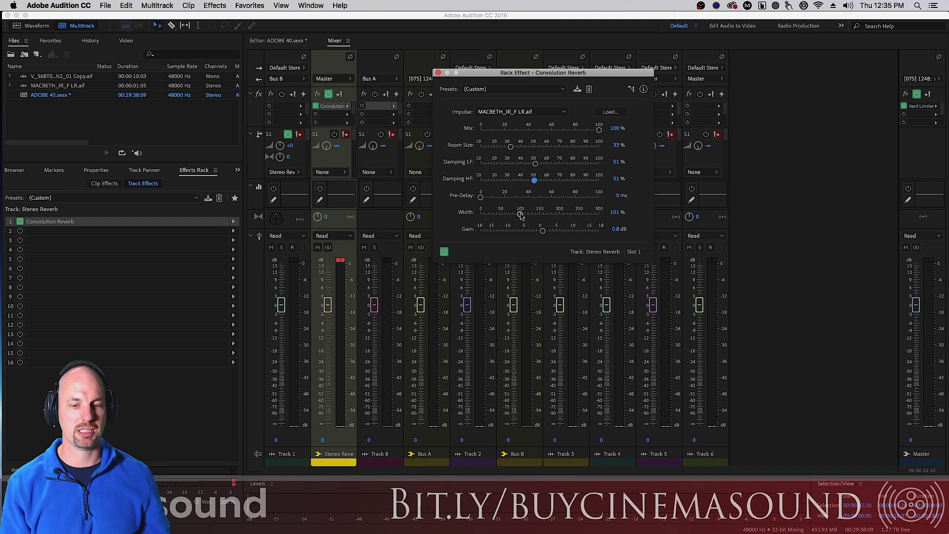
key("space")
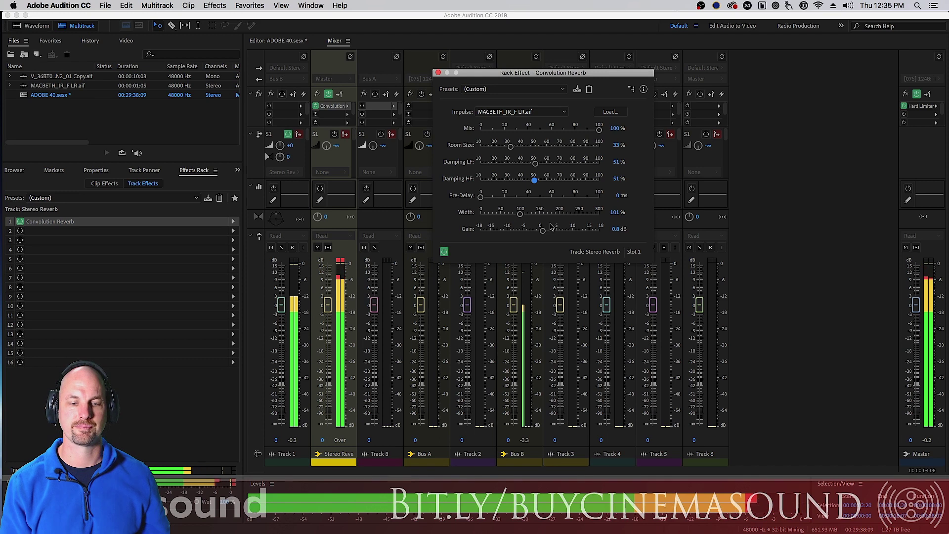
key("space")
left_click_drag(542, 230, 523, 231)
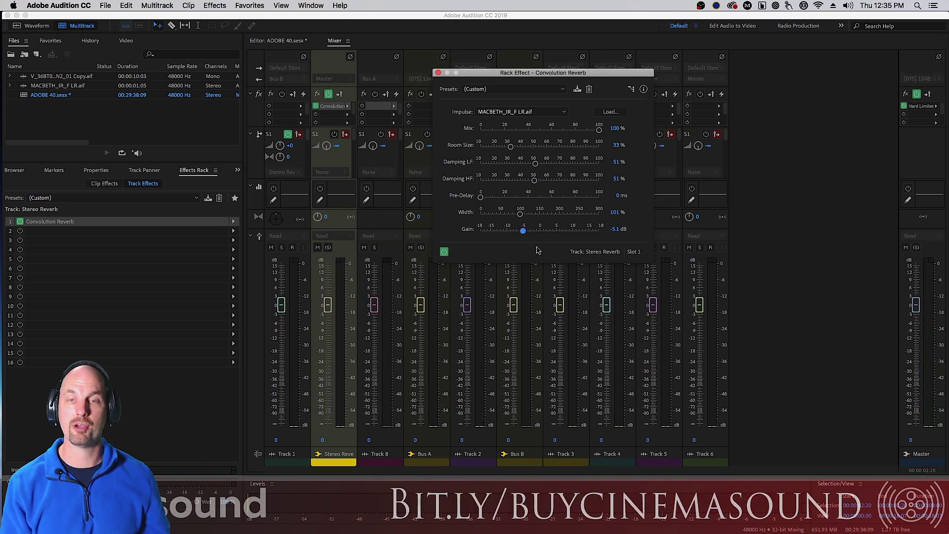
key("space")
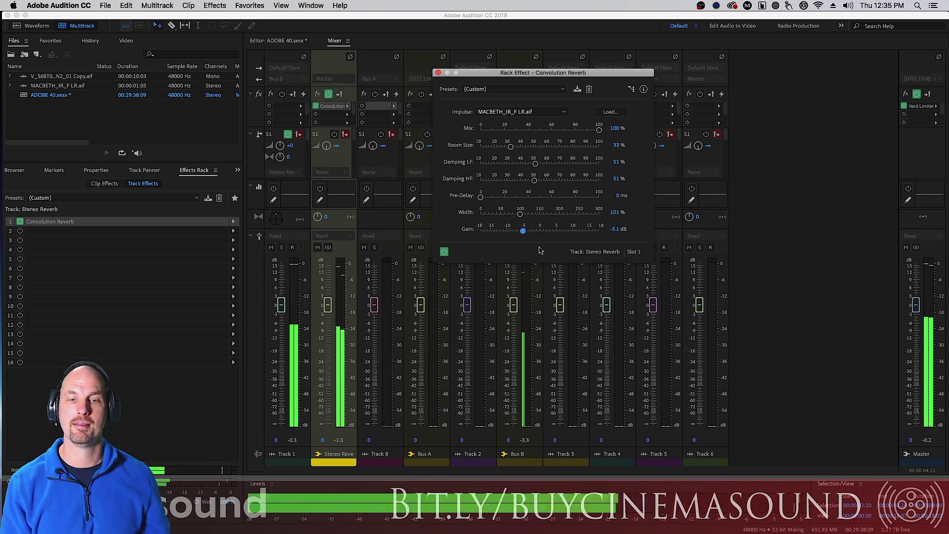
key("space")
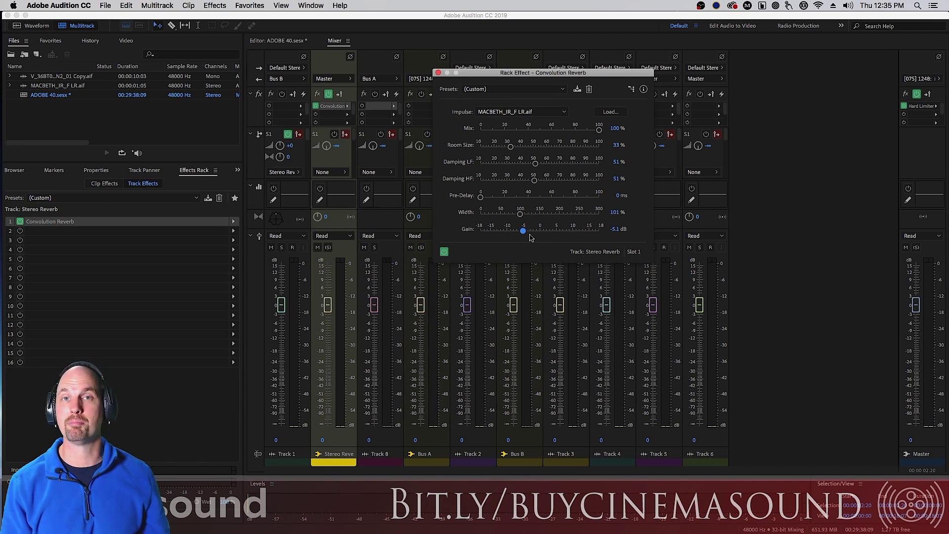
key("space")
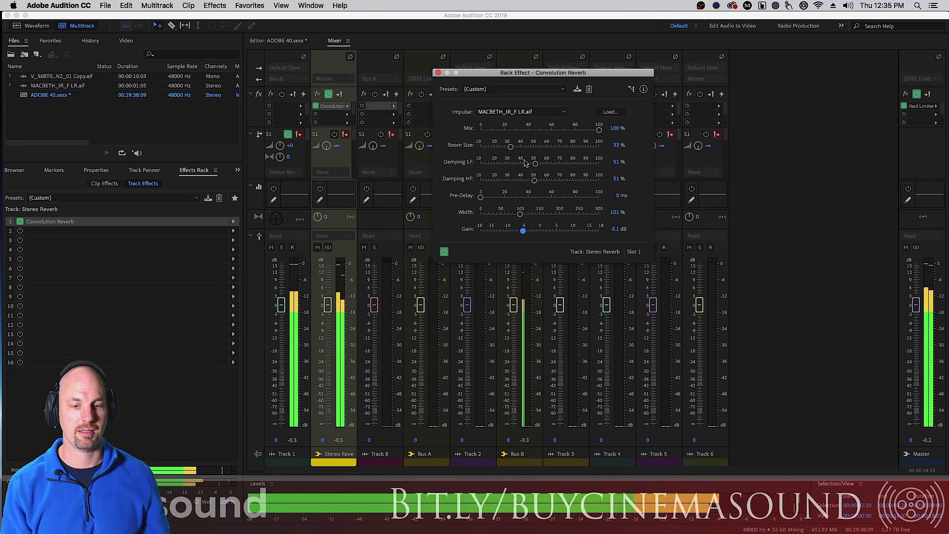
key("space")
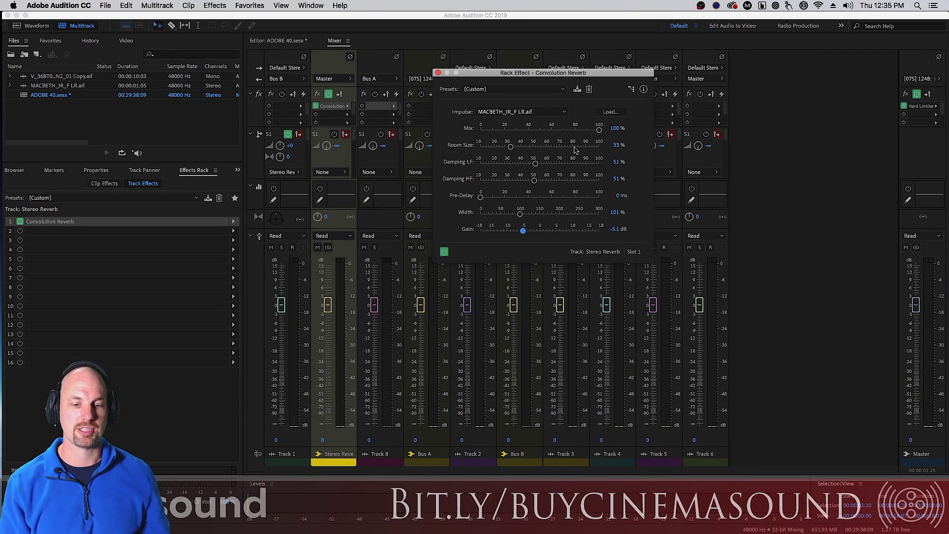
left_click(545, 89)
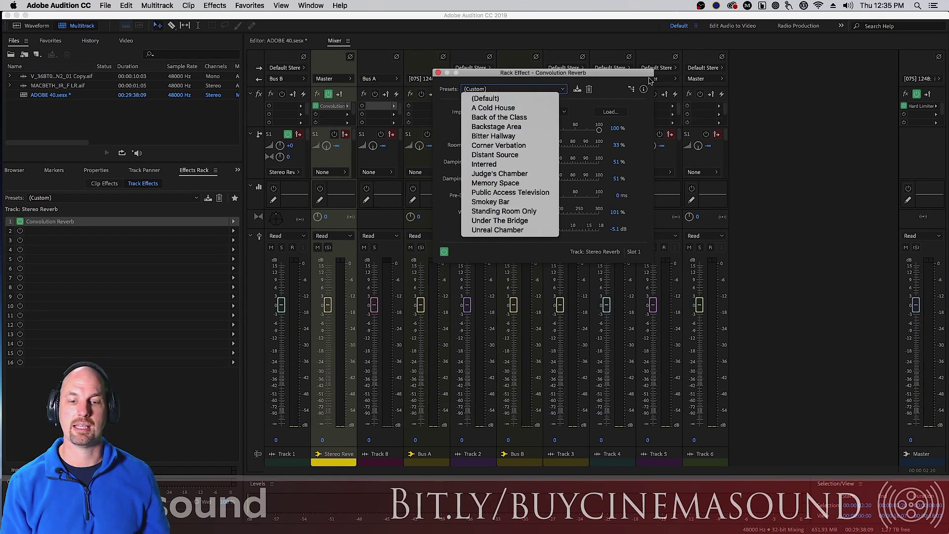
Dismiss the preset list, close the reverb window, select Track 1 in the Editor, then return to the Mixer
left_click(608, 123)
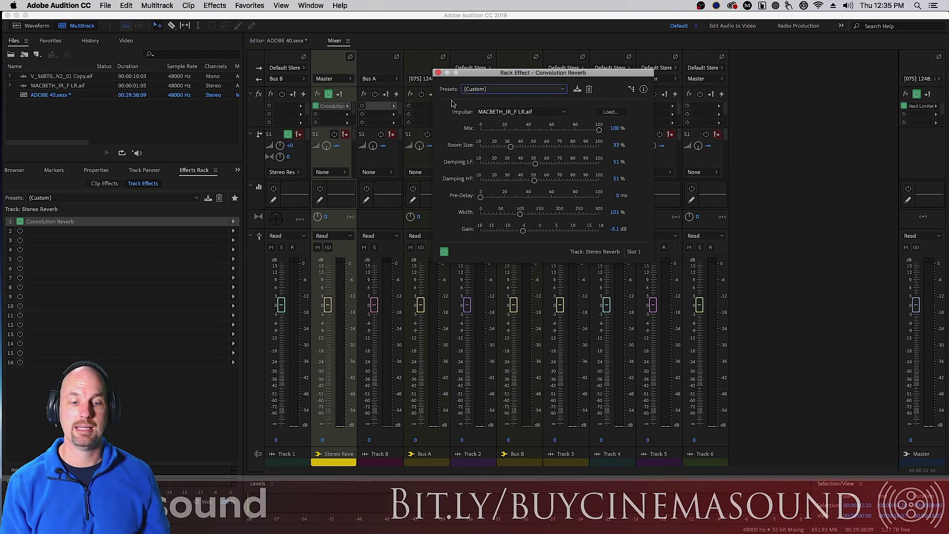
left_click(438, 73)
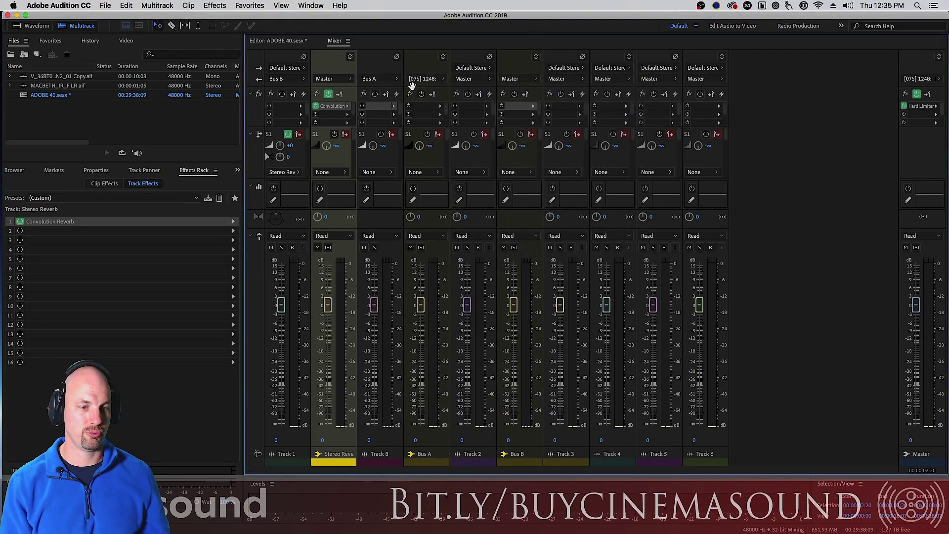
left_click(282, 41)
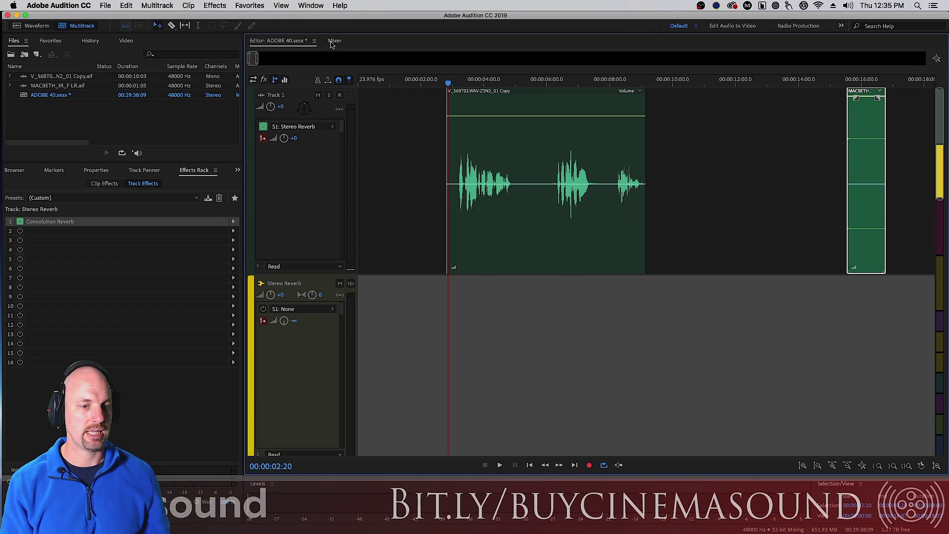
left_click(266, 131)
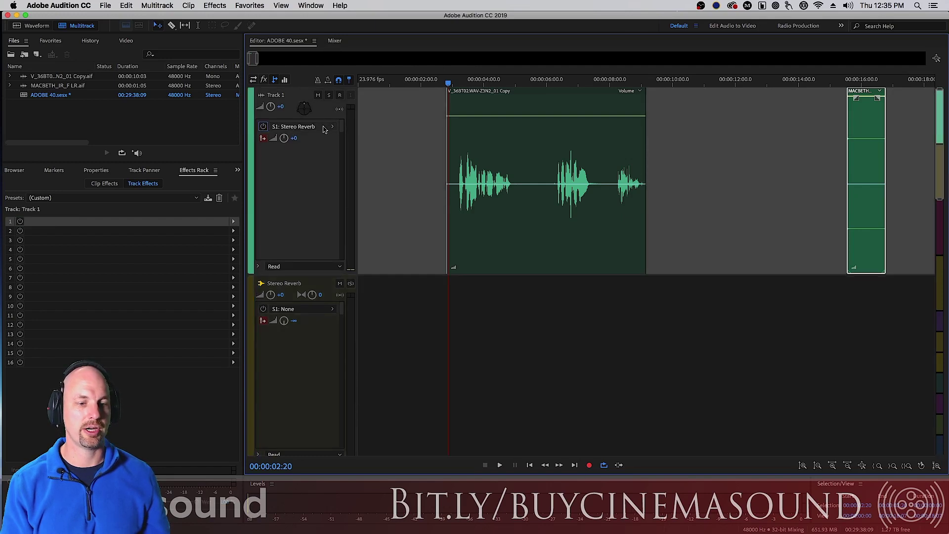
left_click(335, 42)
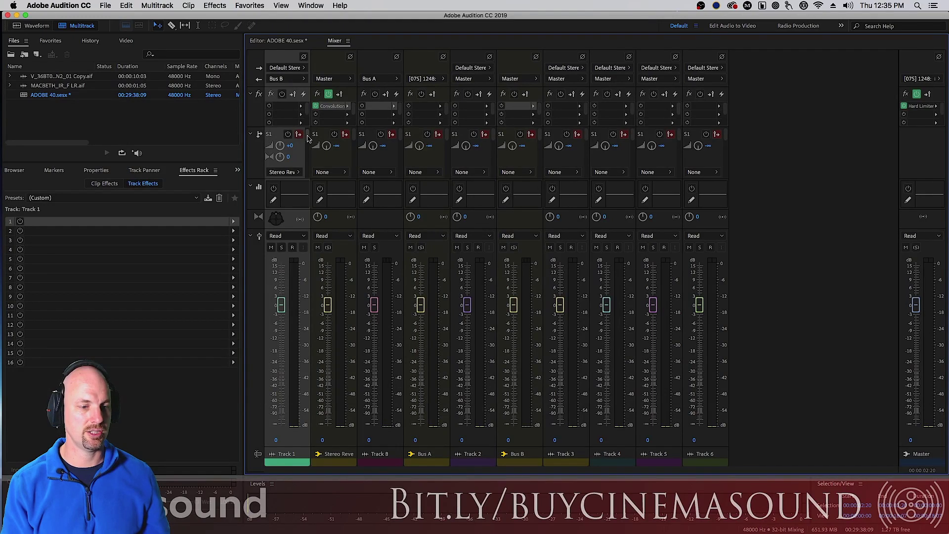
Check Track 1's second send, then rename the Bus B channel to 'Surround Reverb'
scroll(307, 139, "down", 1)
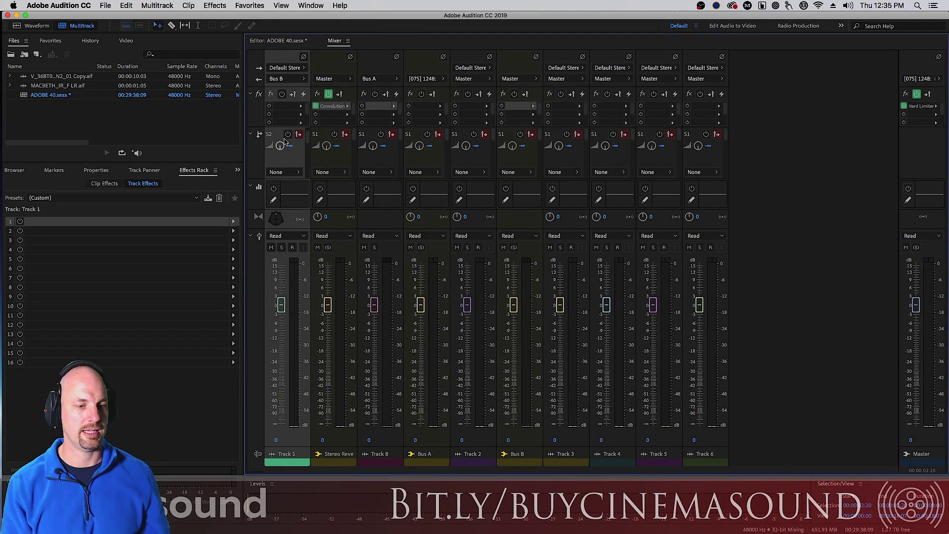
left_click(292, 173)
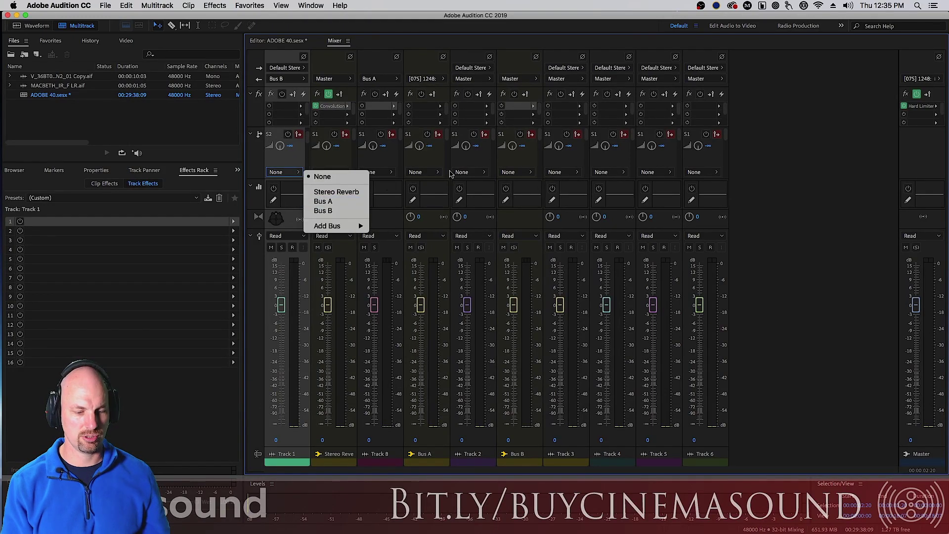
key("Escape")
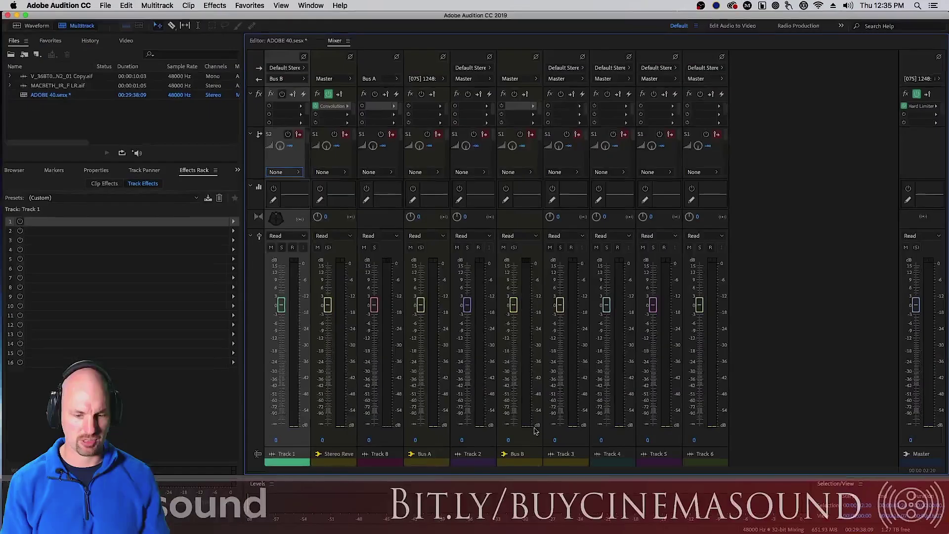
left_click(523, 454)
type("Surround Reverb")
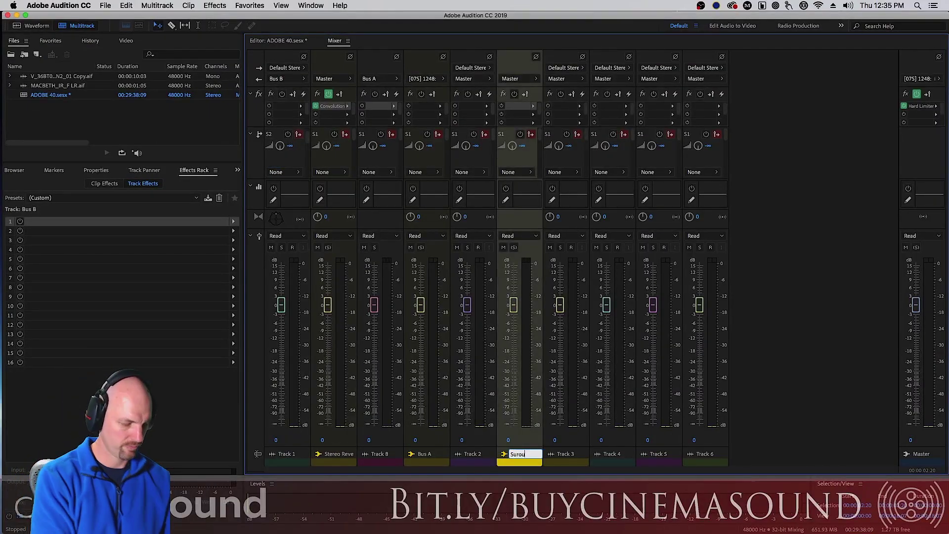
key("Return")
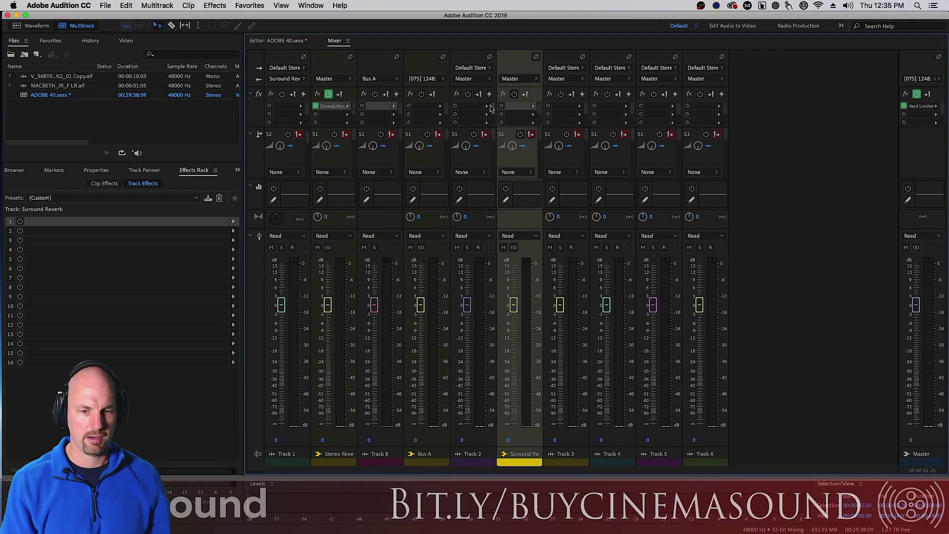
Add the Reverb > Surround Reverb effect to the Surround Reverb bus and move its settings aside
left_click(534, 106)
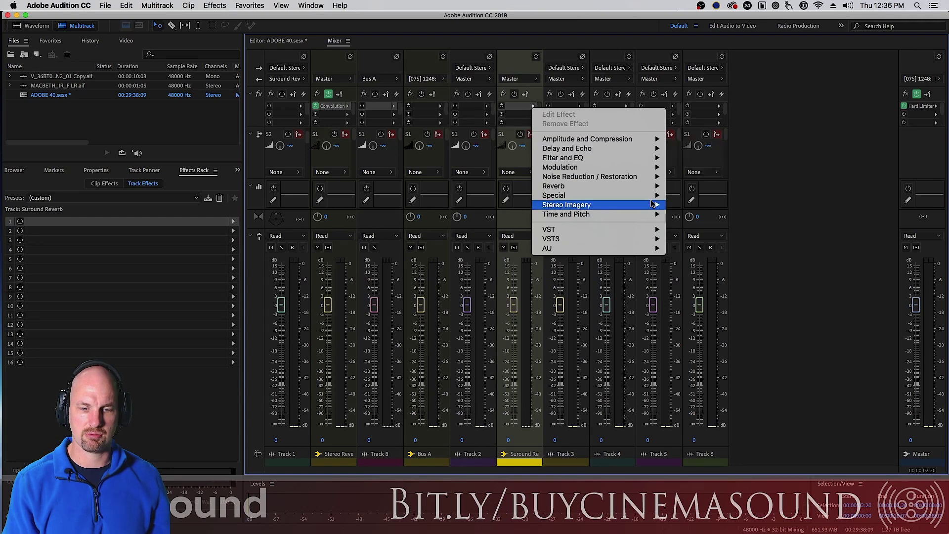
mouse_move(609, 186)
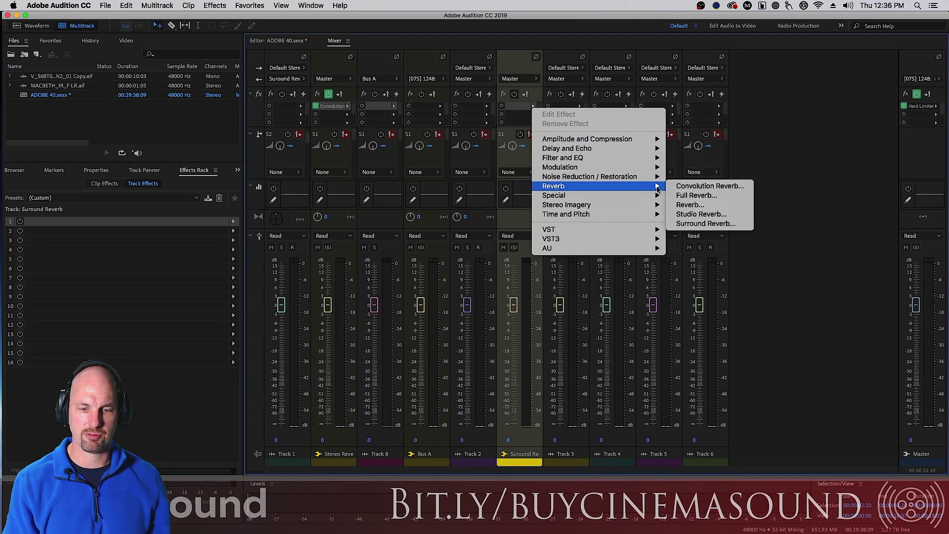
left_click(726, 223)
left_click_drag(642, 170, 766, 164)
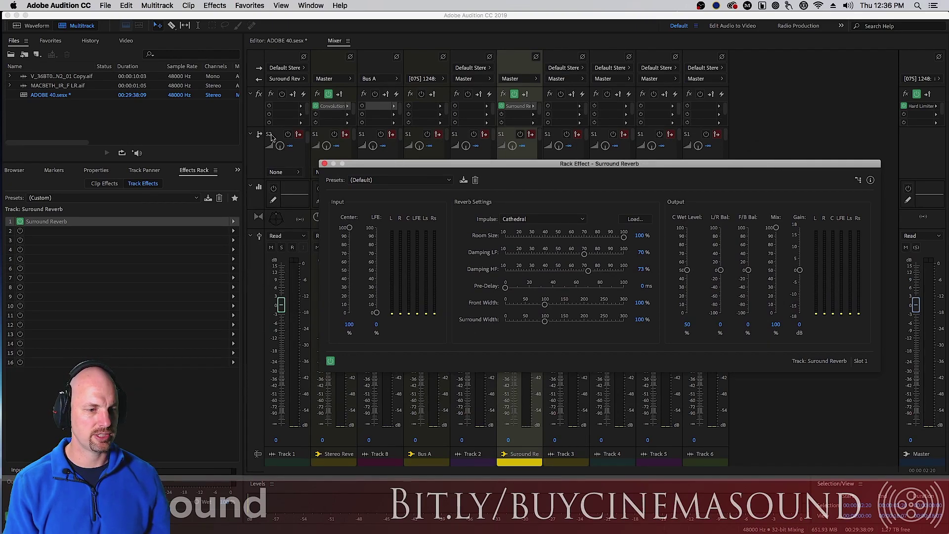
left_click(285, 172)
Route Track 1's second send to the Surround Reverb bus and preview it with playback
left_click(338, 211)
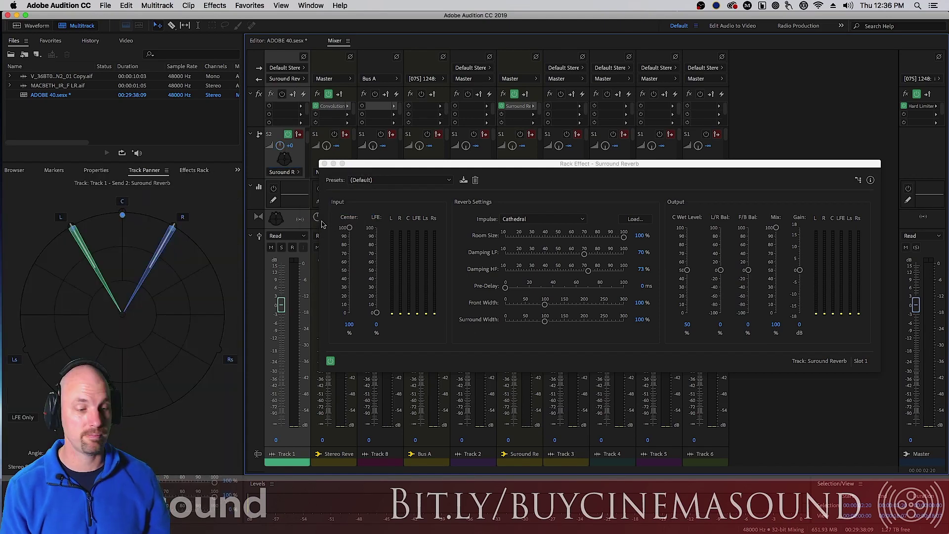
left_click_drag(506, 165, 458, 48)
key("space")
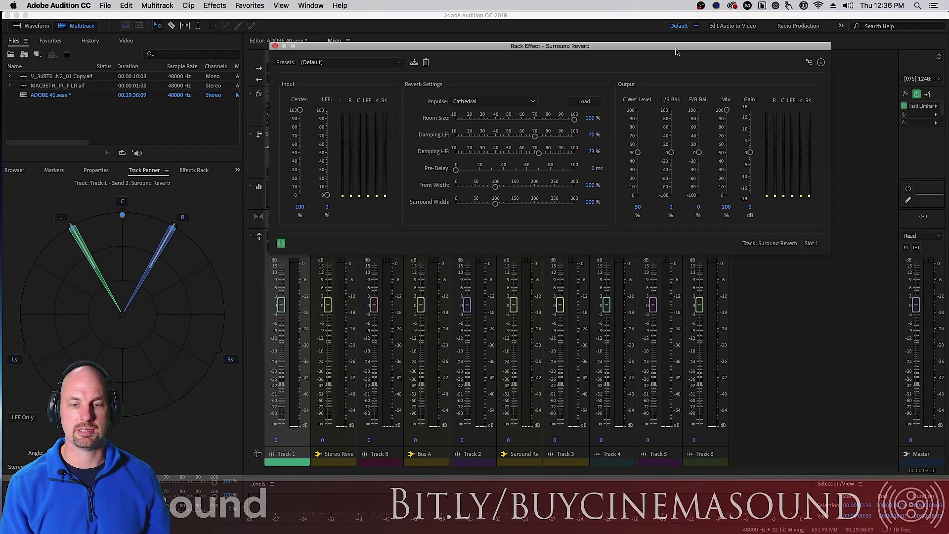
left_click_drag(676, 49, 645, 87)
key("space")
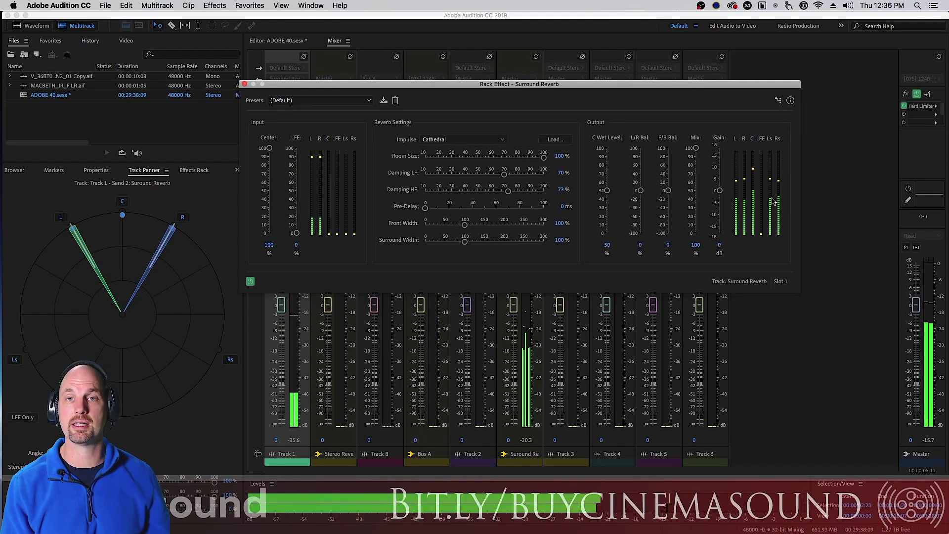
key("space")
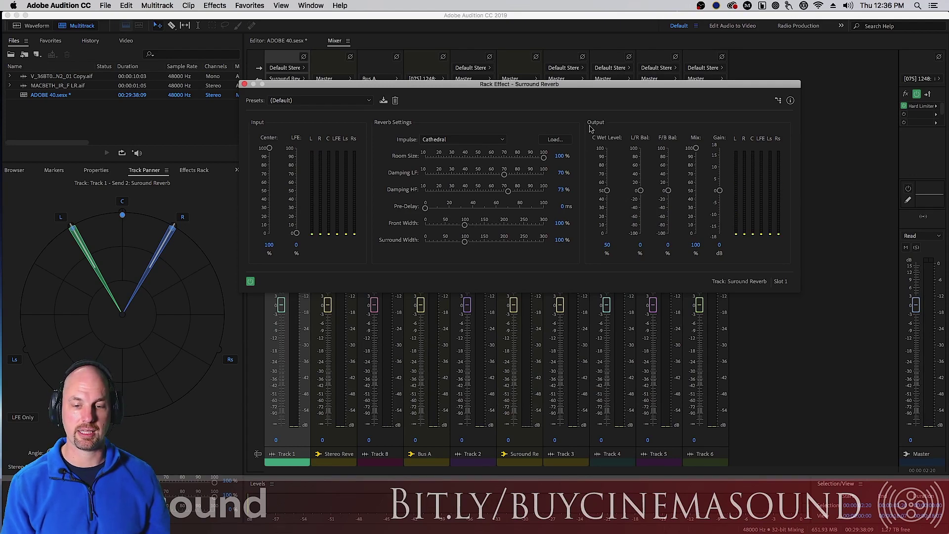
Drop the centre wet level to 0 and widen Surround Width to 162%, keeping centre input at 100
left_click_drag(607, 191, 612, 258)
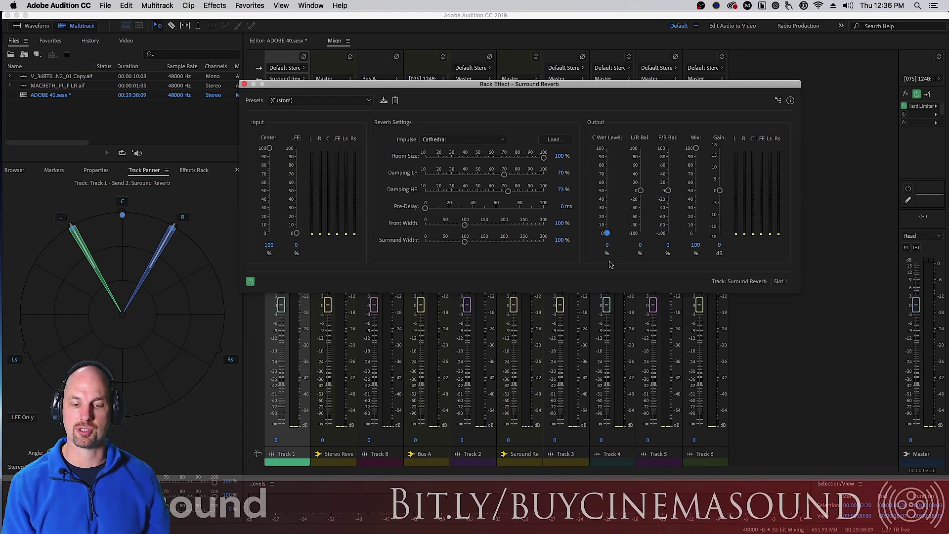
key("space")
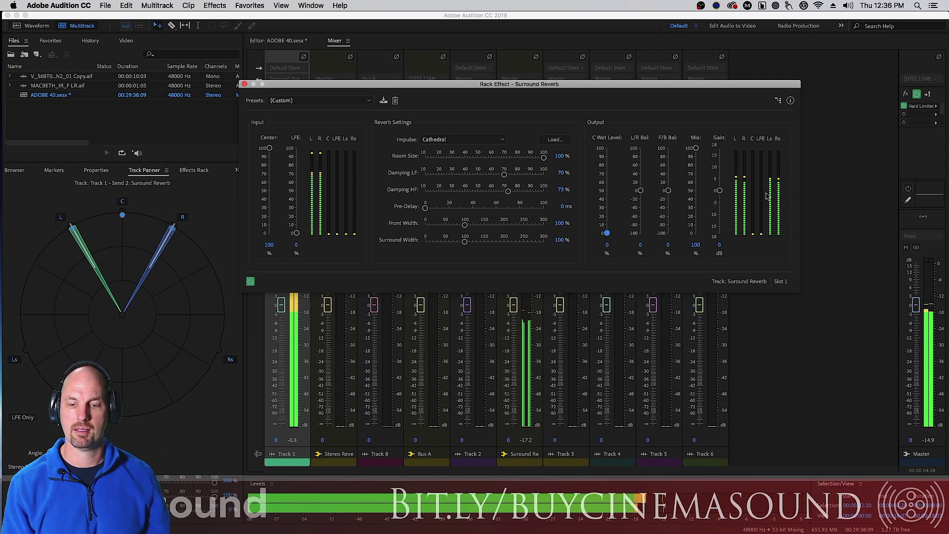
key("space")
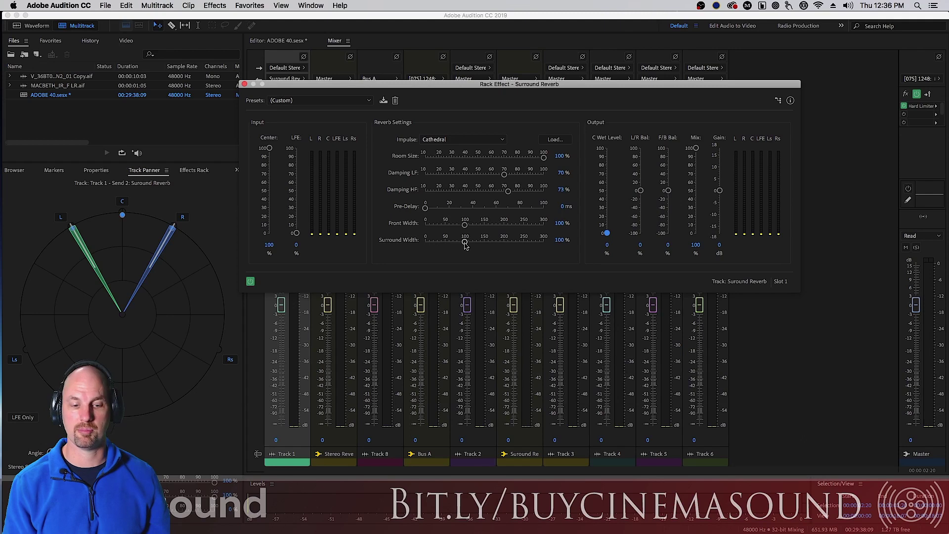
left_click_drag(465, 241, 488, 242)
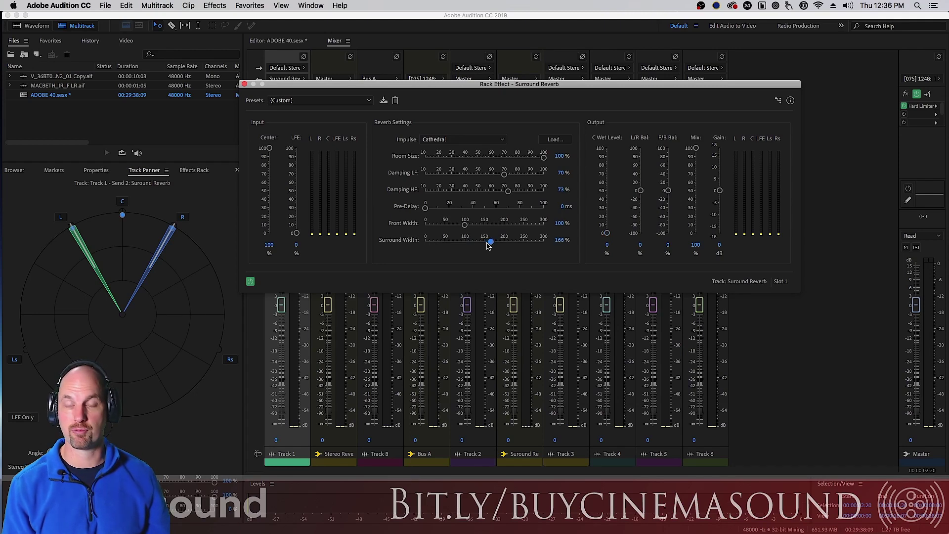
left_click_drag(488, 243, 487, 242)
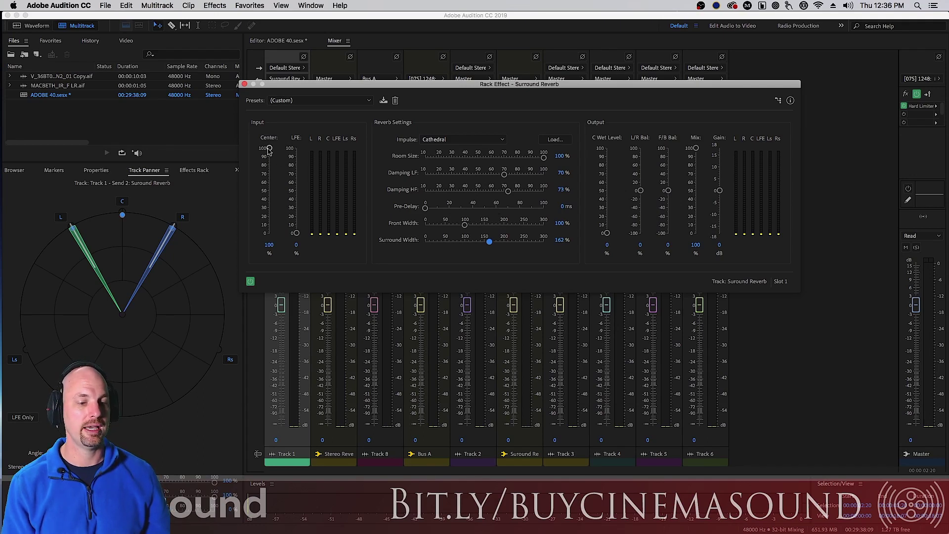
mouse_move(269, 150)
left_mouse_down()
mouse_move(271, 243)
mouse_move(267, 142)
left_mouse_up()
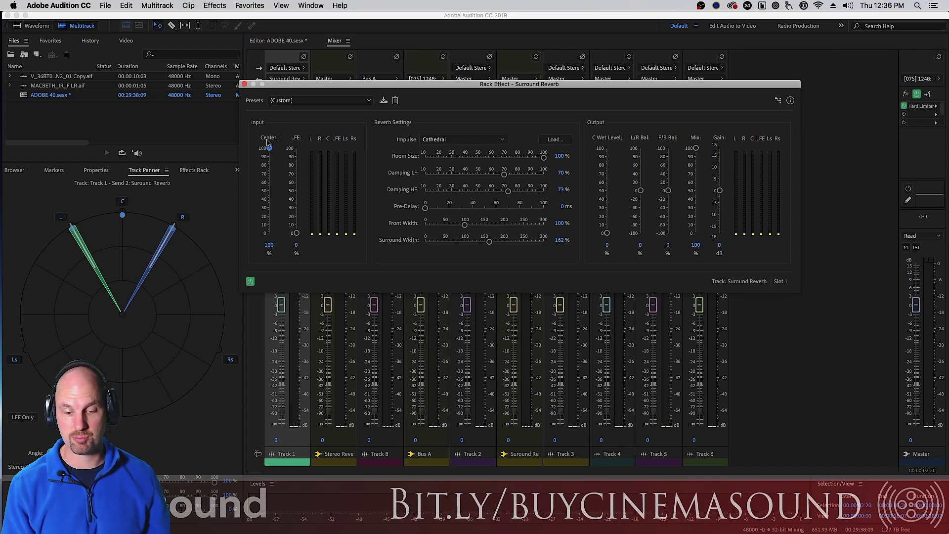
Switch the impulse to Mid-Size Auditorium and lower Room Size to 54% while listening
left_click(477, 140)
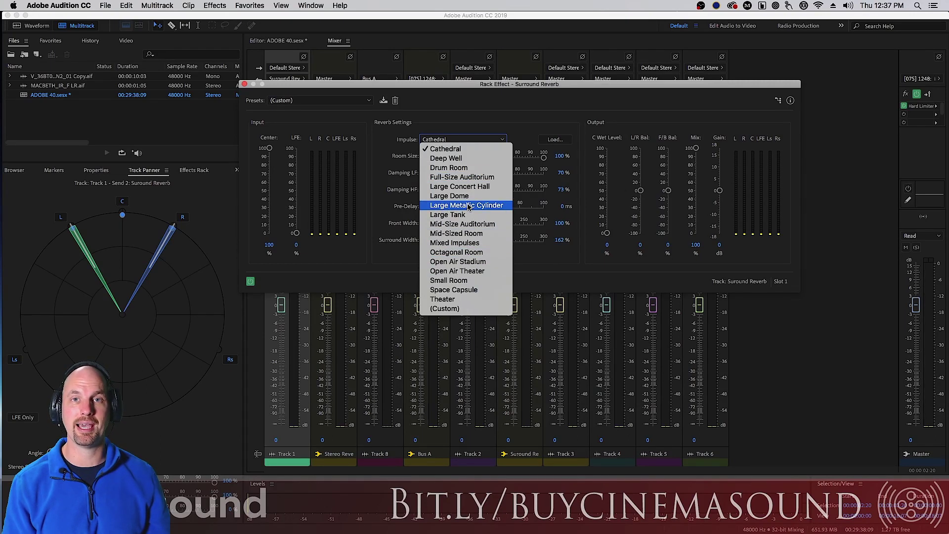
left_click(476, 225)
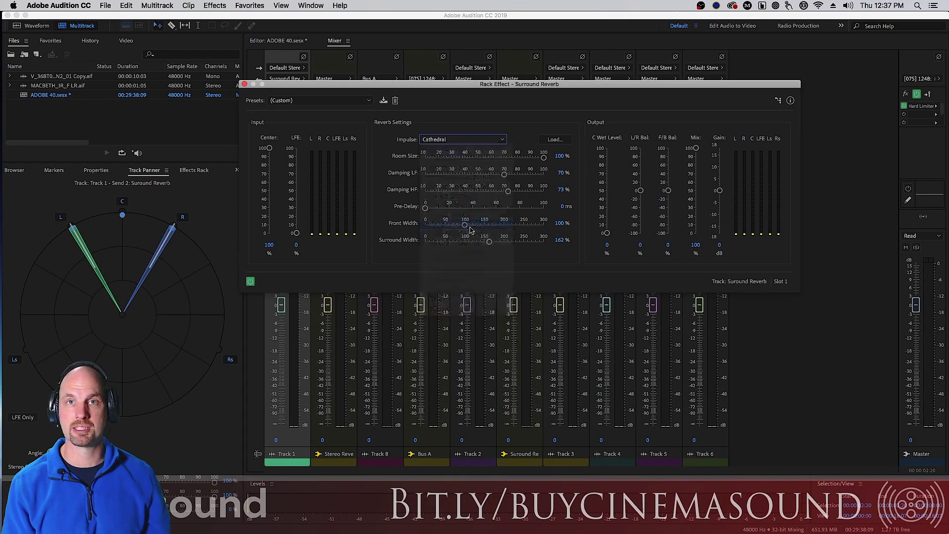
key("space")
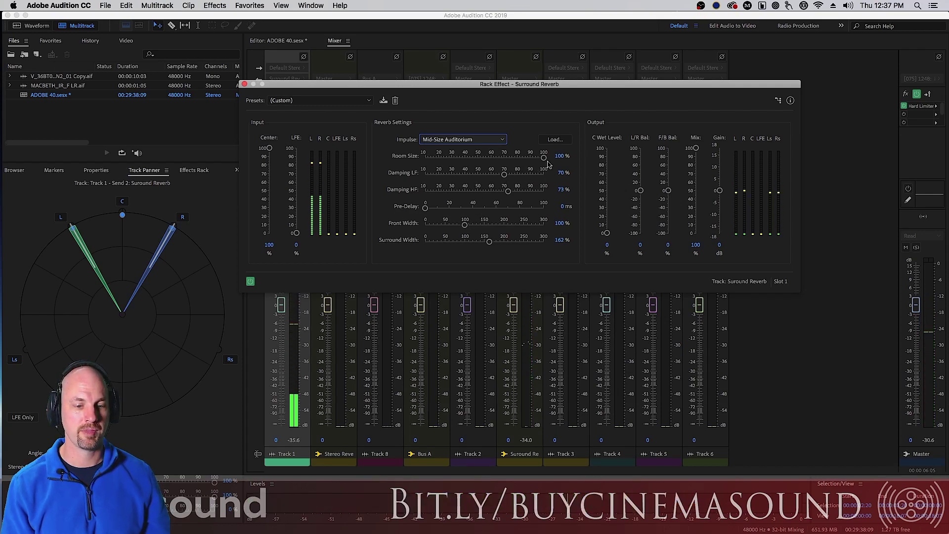
left_click(483, 157)
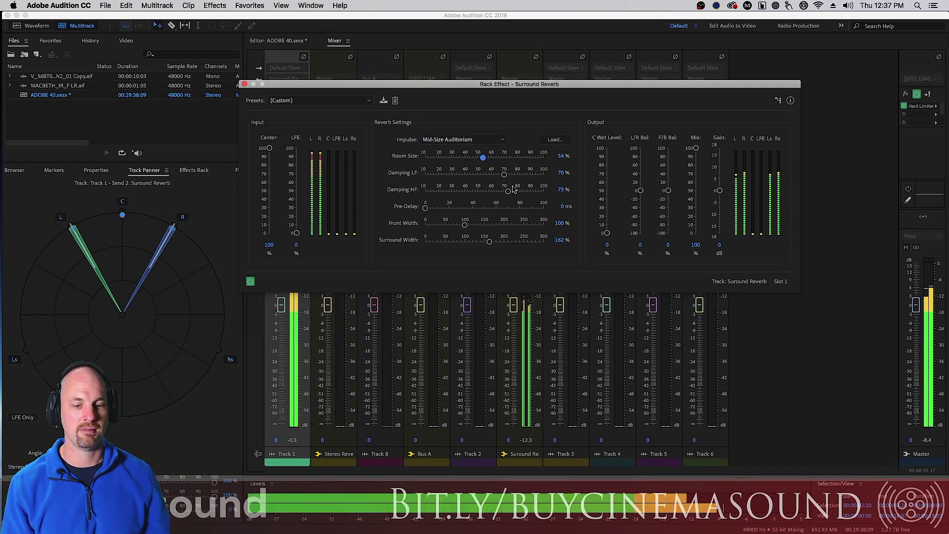
key("space")
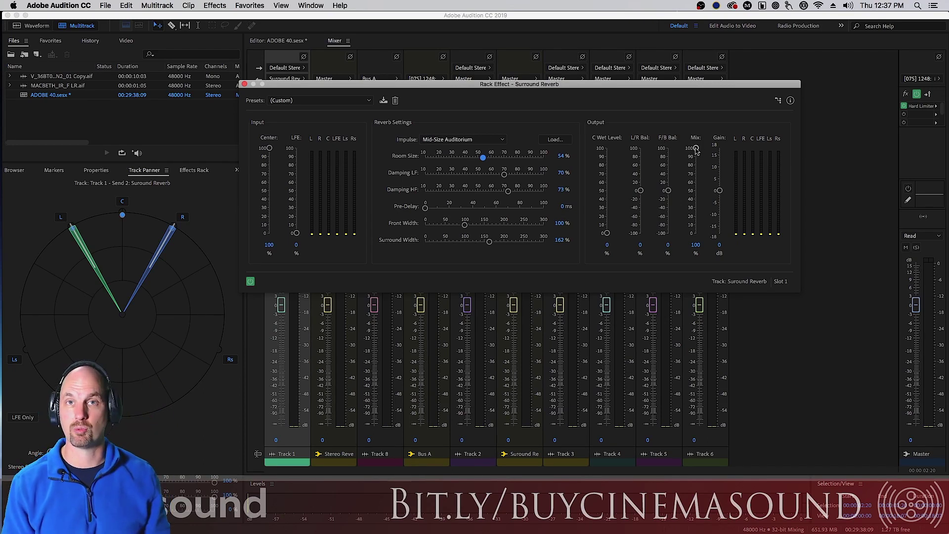
Load MACBETH_IR_F LR.aif as the custom impulse and start playback to hear it
left_click(556, 140)
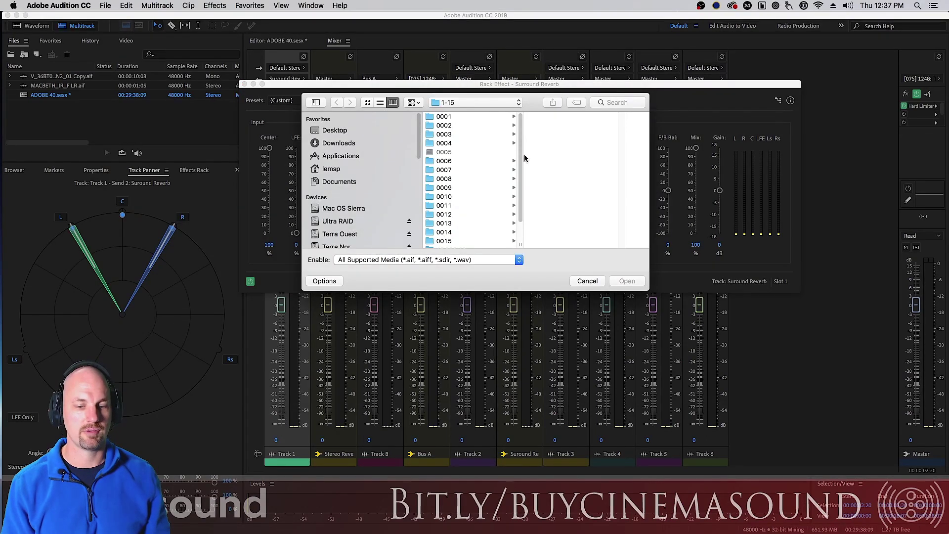
scroll(525, 157, "down", 3)
left_click(473, 237)
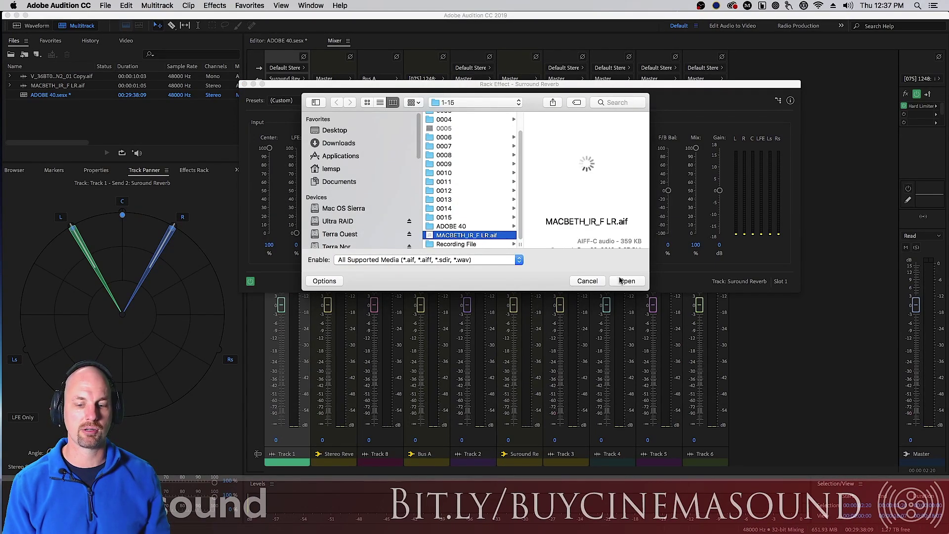
left_click(626, 281)
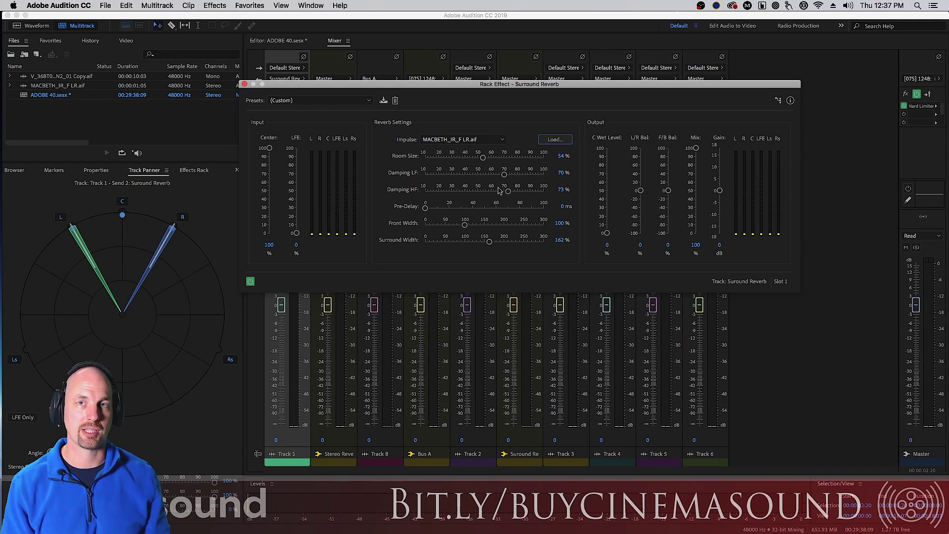
key("space")
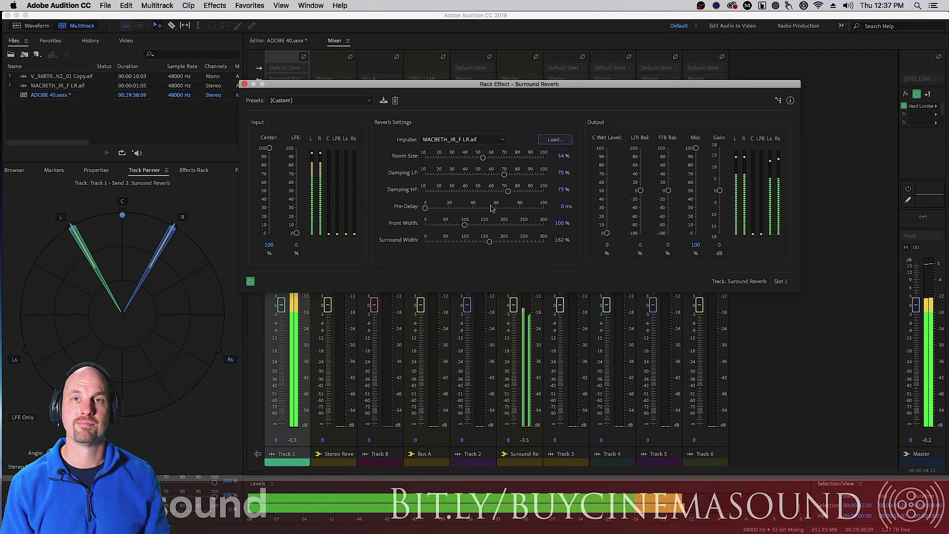
Stop playback, choose the Mid-Sized Room impulse, and play the session again
key("space")
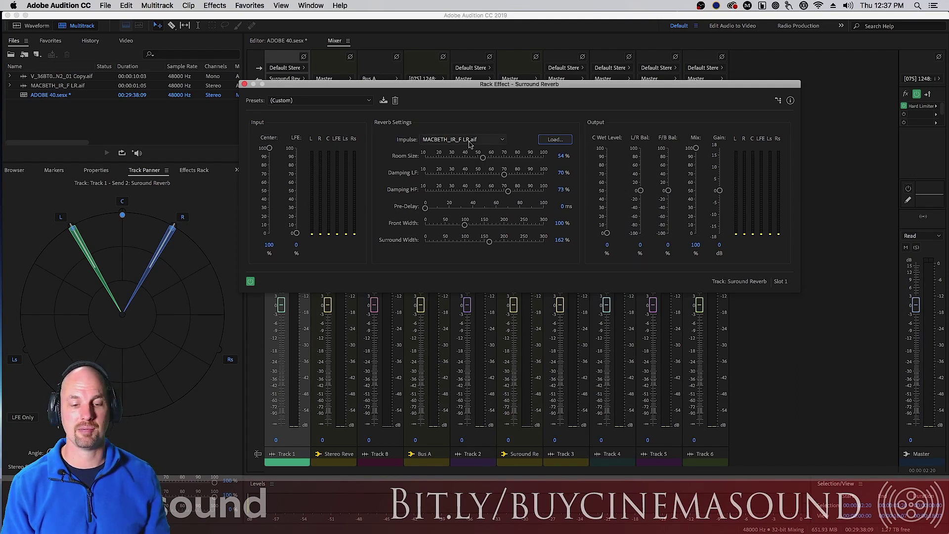
left_click(470, 143)
left_click(496, 238)
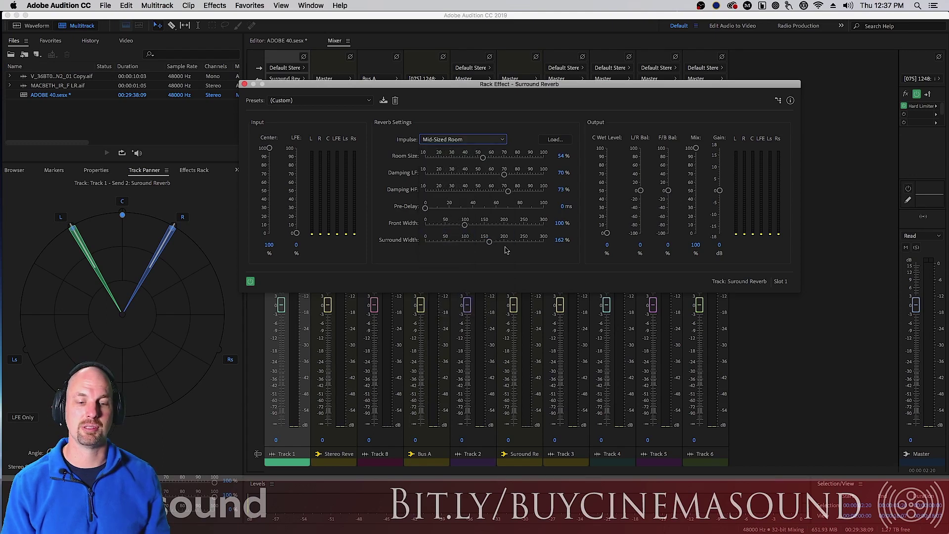
key("space")
key("space")
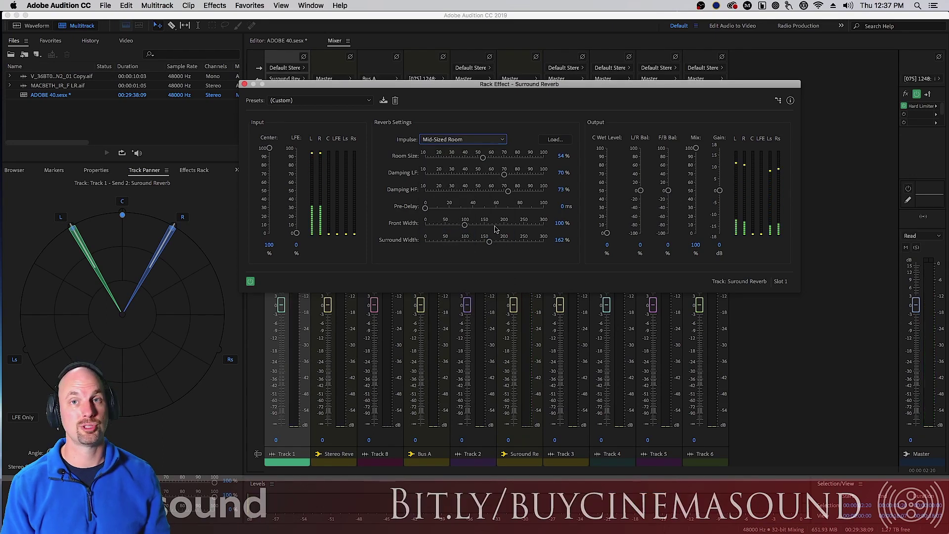